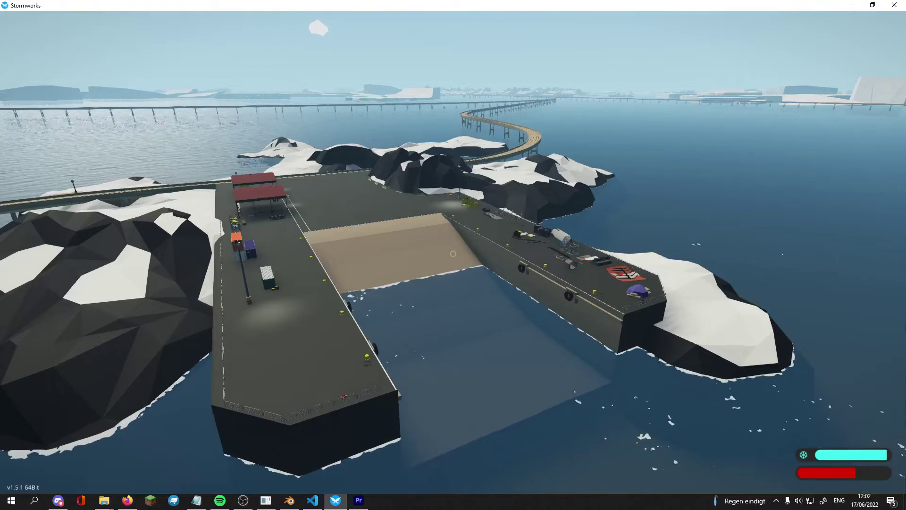
{"action": "left_click", "coordinate": [851, 4]}
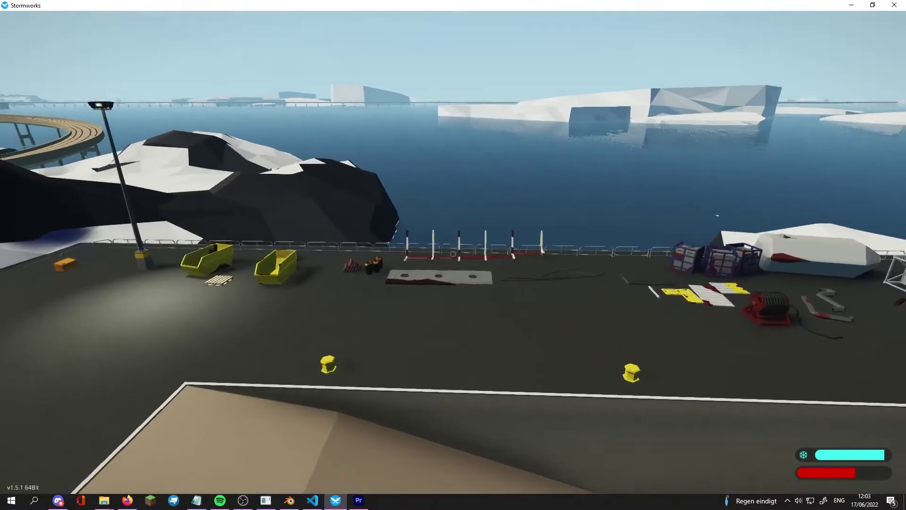
{"action": "key", "text": "d"}
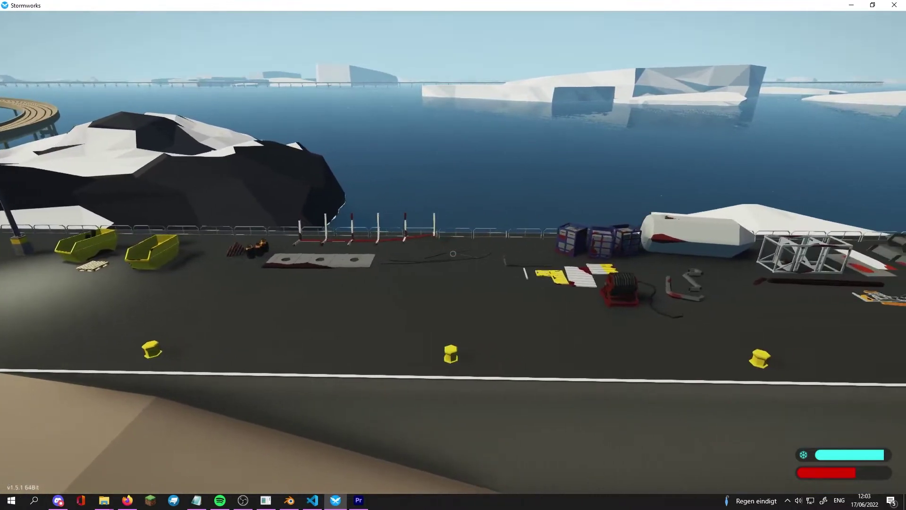
{"action": "key", "text": "d"}
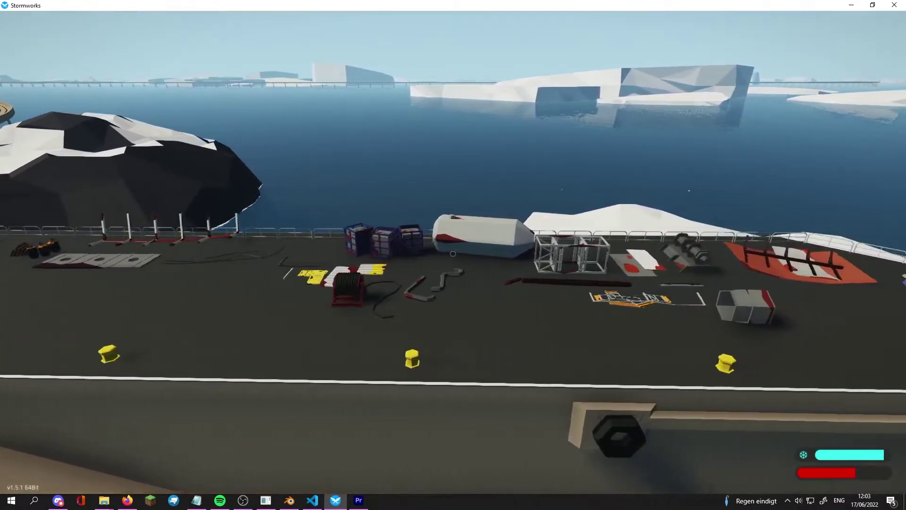
{"action": "key", "text": "d"}
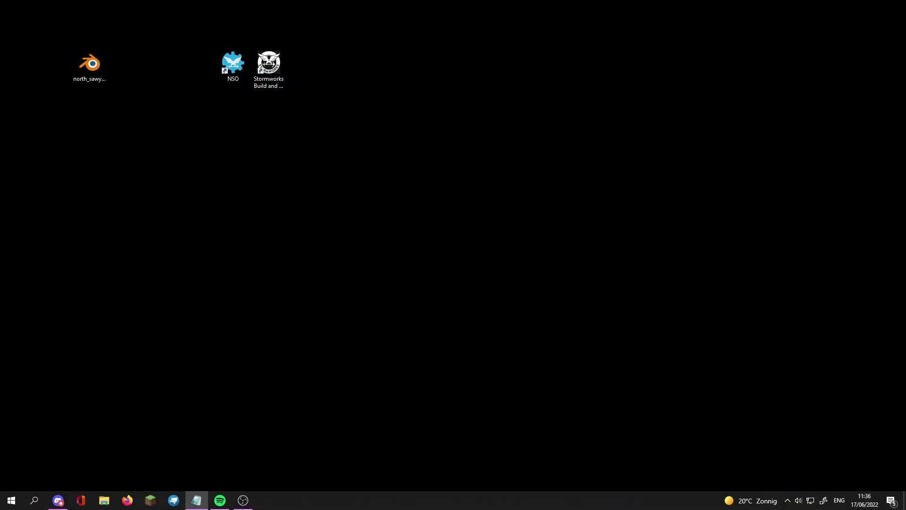
Open the Releases page of the CodeLeopard StormworksData project on GitLab in Firefox and locate release 0.18.18-rc.19.
{"action": "left_click", "coordinate": [128, 500]}
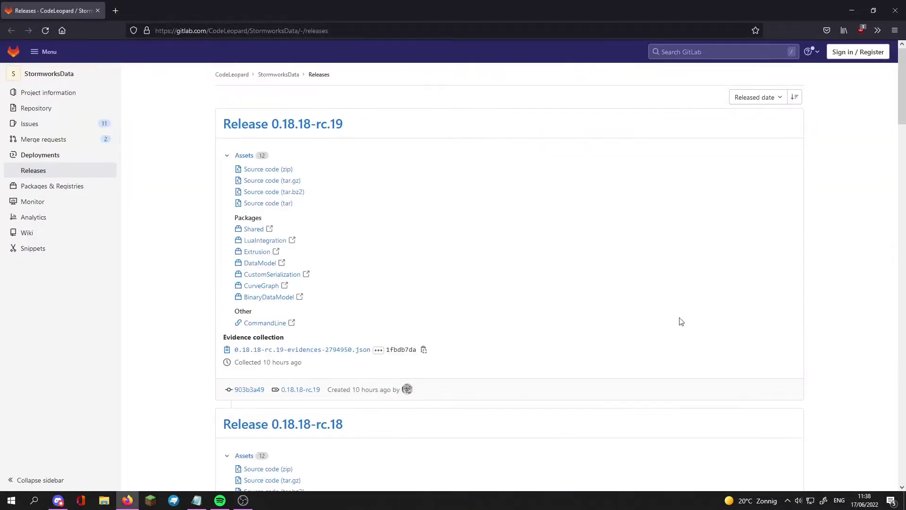
{"action": "left_click", "coordinate": [33, 172]}
{"action": "mouse_move", "coordinate": [100, 192]}
{"action": "scroll", "coordinate": [420, 319], "scroll_direction": "down", "scroll_amount": 2}
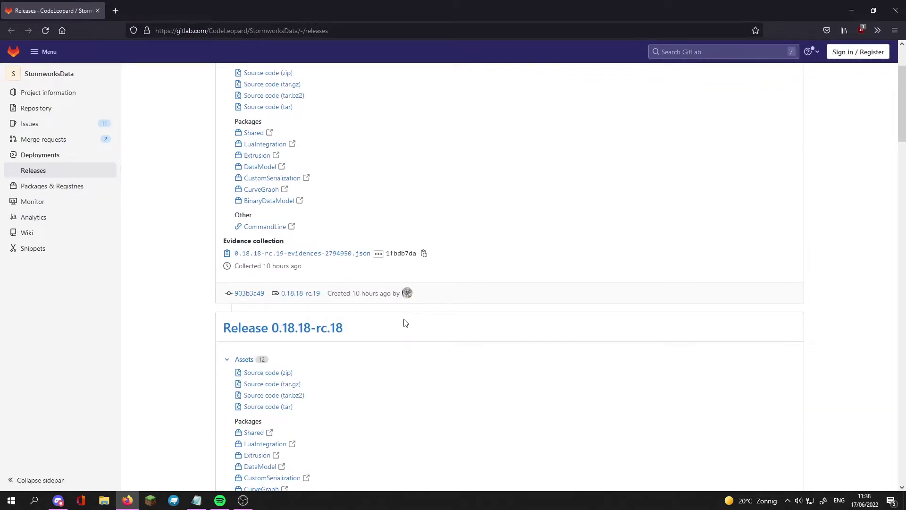
{"action": "scroll", "coordinate": [405, 322], "scroll_direction": "up", "scroll_amount": 1}
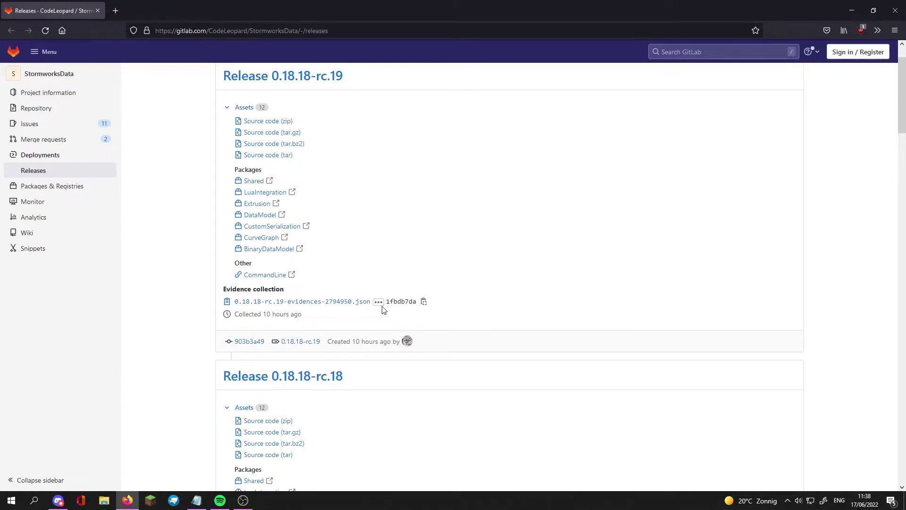
Download the CommandLine package of release 0.18.18-rc.19 and open the downloaded zip archive.
{"action": "right_click", "coordinate": [269, 276]}
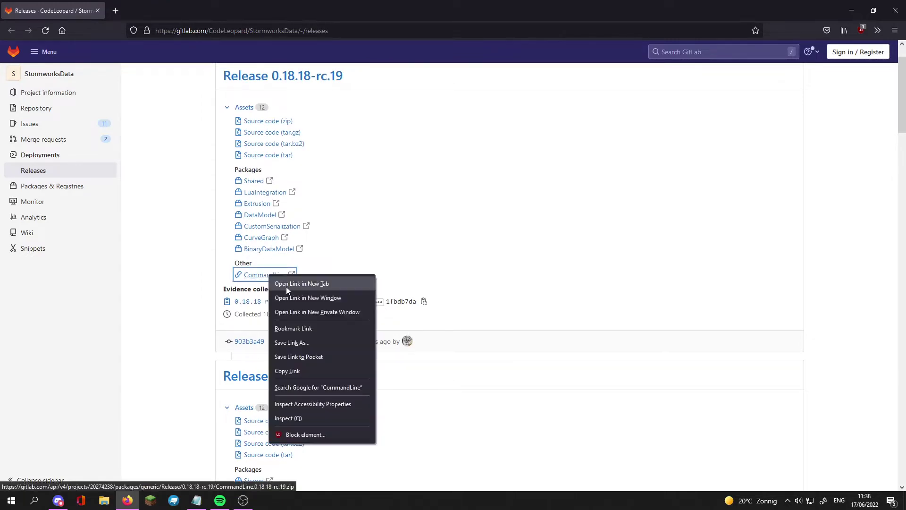
{"action": "left_click", "coordinate": [286, 284]}
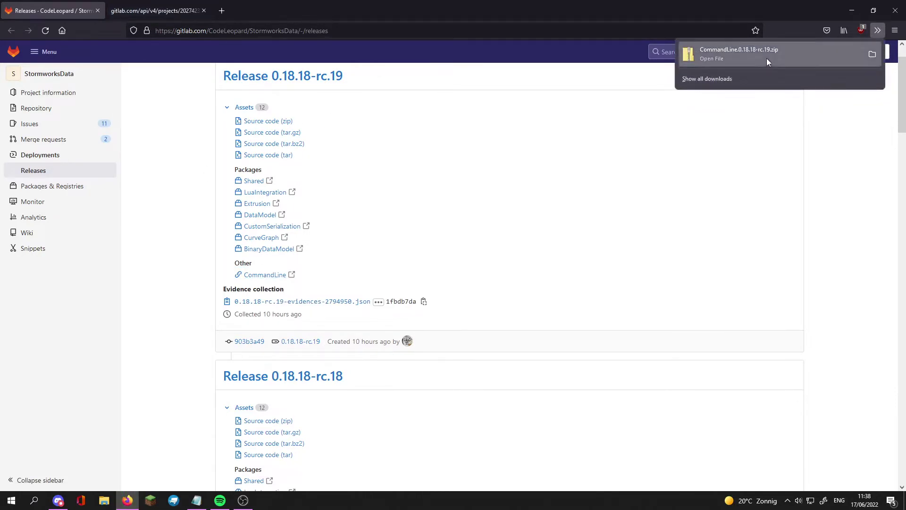
{"action": "left_click", "coordinate": [766, 59]}
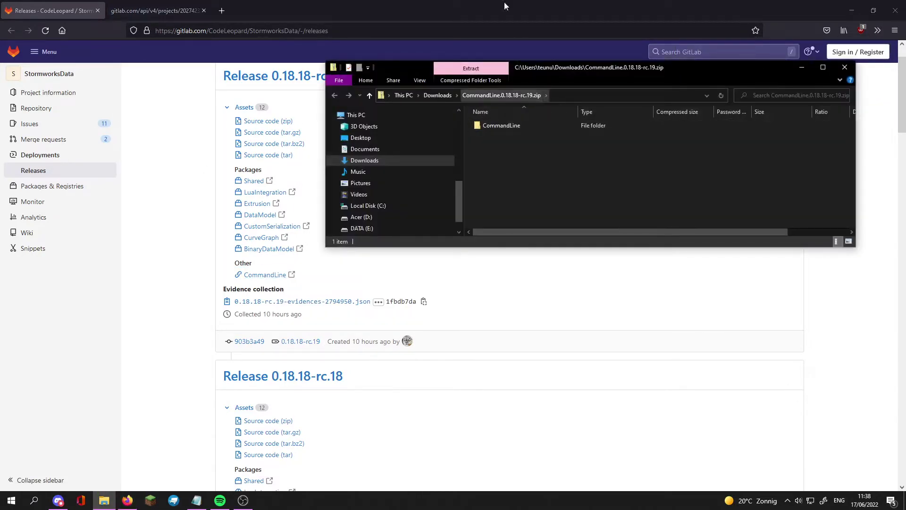
Extract the CommandLine folder from the zip archive to the desktop and close the archive window.
{"action": "left_click_drag", "start_coordinate": [505, 10], "coordinate": [397, 246]}
{"action": "left_click_drag", "start_coordinate": [509, 125], "coordinate": [395, 52]}
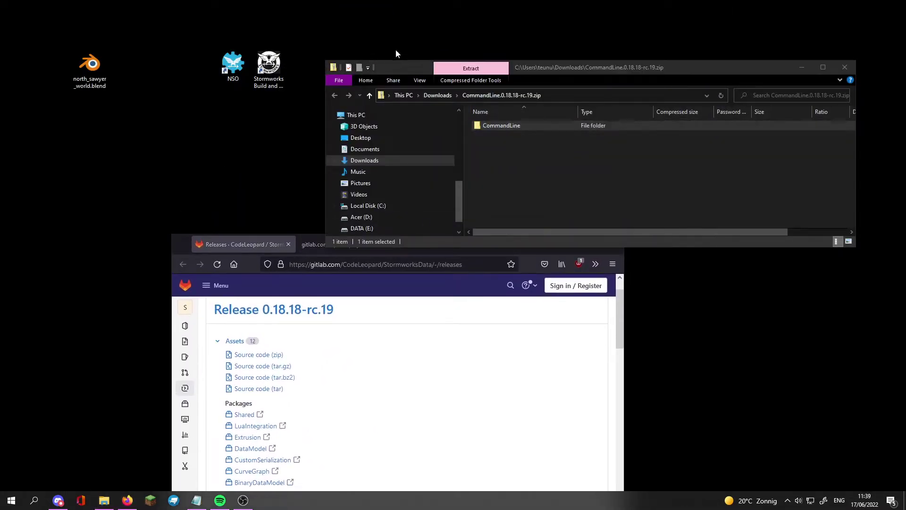
{"action": "left_click", "coordinate": [801, 69]}
{"action": "left_click_drag", "start_coordinate": [372, 28], "coordinate": [373, 75]}
Run CommandLine.exe from the CommandLine folder on the desktop and move its console window toward the middle of the screen.
{"action": "double_click", "coordinate": [351, 77]}
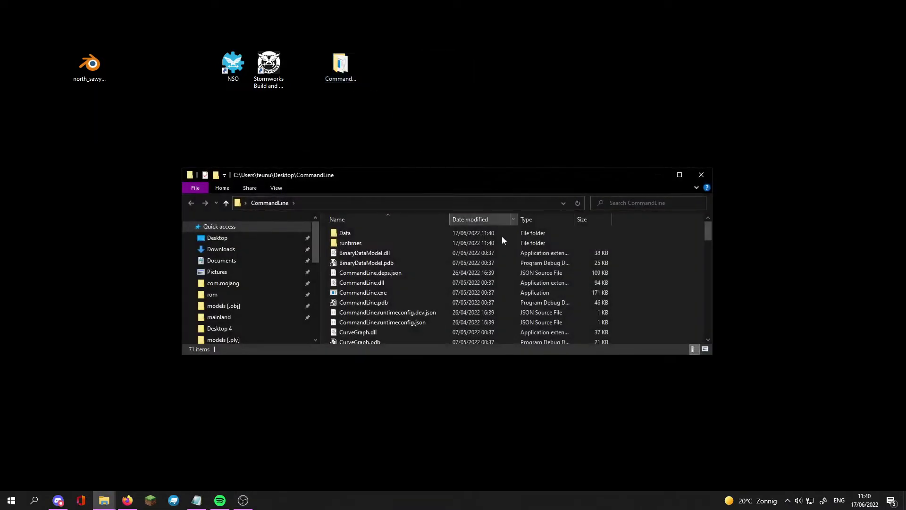
{"action": "left_click", "coordinate": [390, 292]}
{"action": "double_click", "coordinate": [391, 291]}
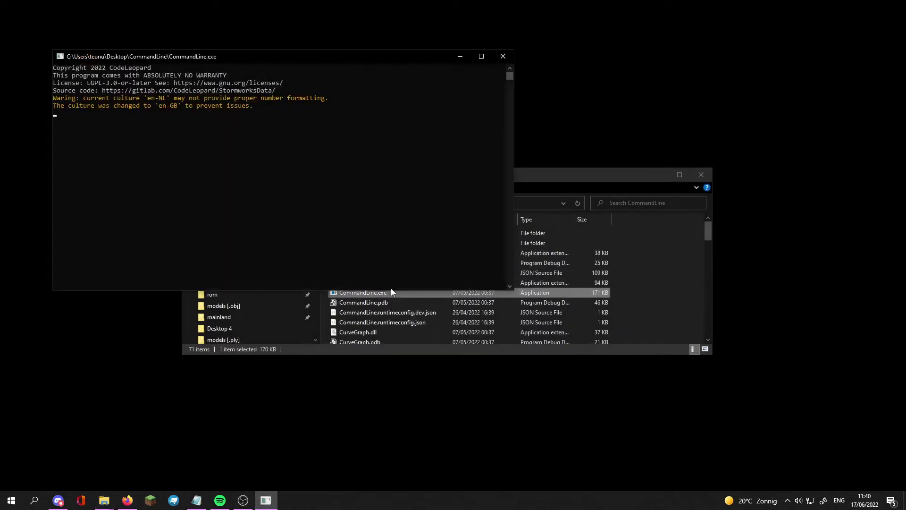
{"action": "left_click", "coordinate": [234, 203]}
{"action": "left_click_drag", "start_coordinate": [197, 60], "coordinate": [382, 111]}
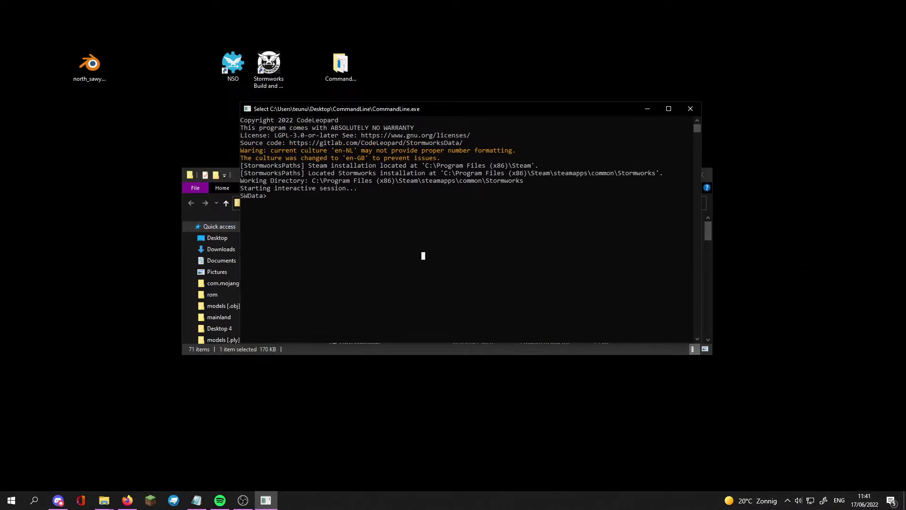
Open the rock_library folder inside the Stormworks rom\meshes directory in File Explorer.
{"action": "key", "text": "alt+Tab"}
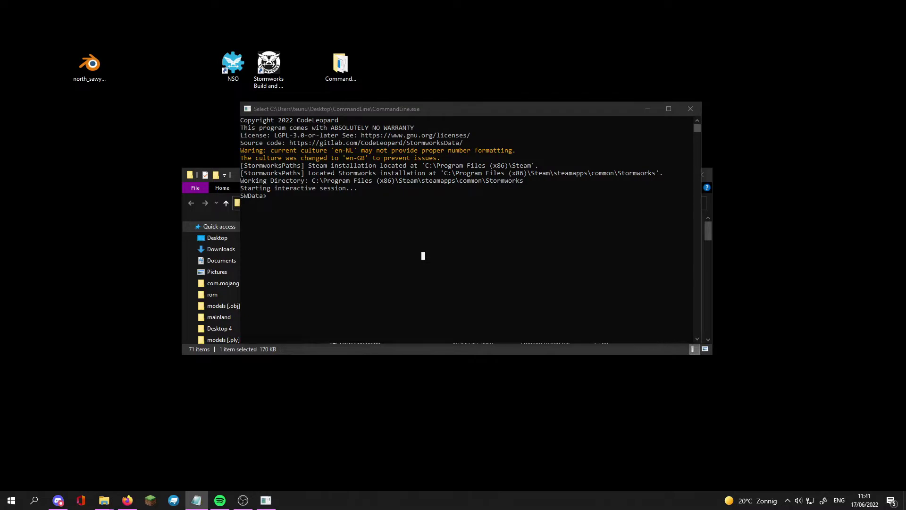
{"action": "key", "text": "alt+Tab"}
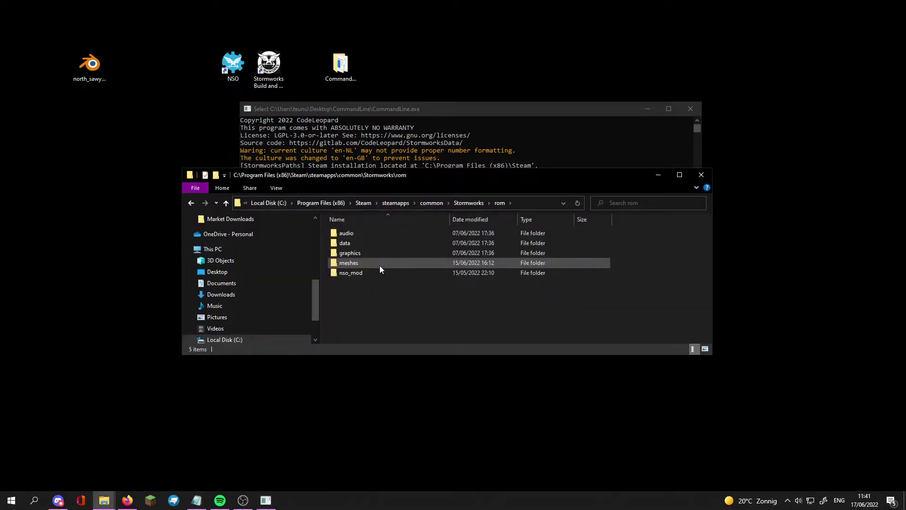
{"action": "left_click", "coordinate": [379, 265]}
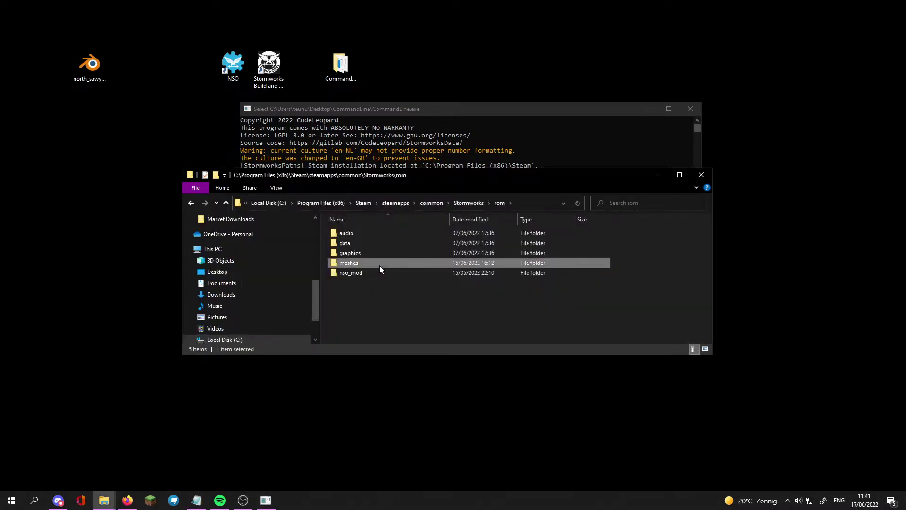
{"action": "double_click", "coordinate": [379, 266]}
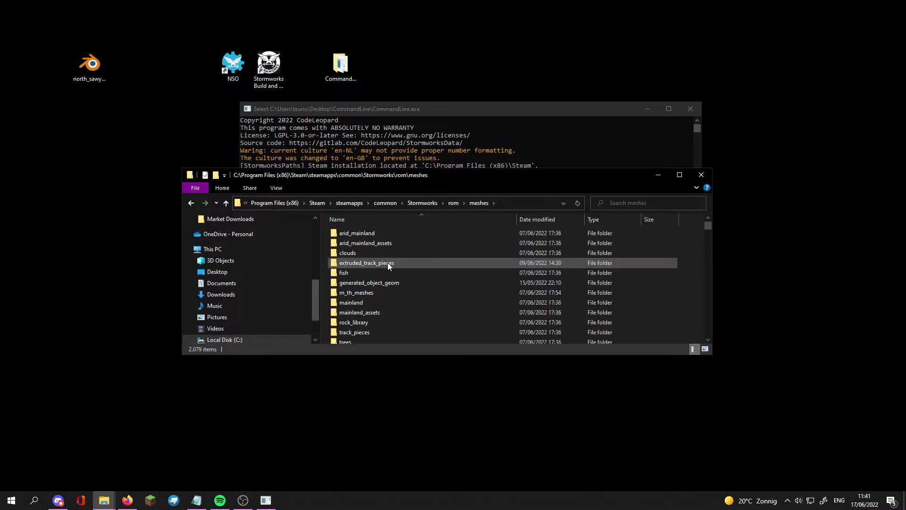
{"action": "scroll", "coordinate": [470, 286], "scroll_direction": "down", "scroll_amount": 1}
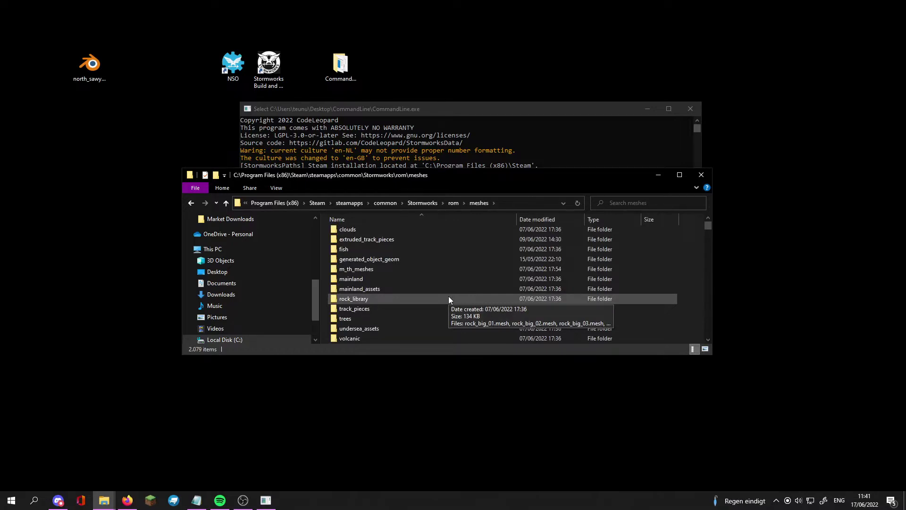
{"action": "double_click", "coordinate": [448, 297]}
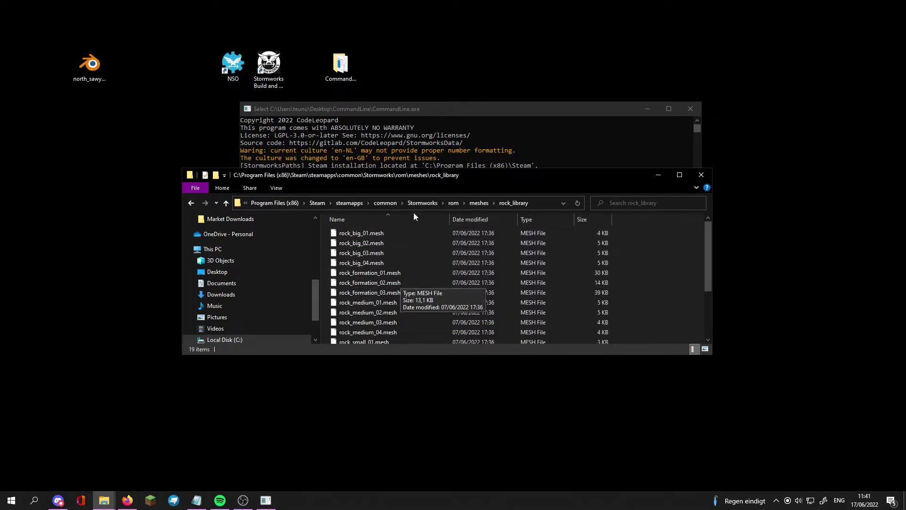
Arrange the folder window below the SWData console and convert rock_big_01.mesh with the convertmeshtoply command.
{"action": "left_click_drag", "start_coordinate": [501, 177], "coordinate": [493, 304]}
{"action": "left_click", "coordinate": [423, 255]}
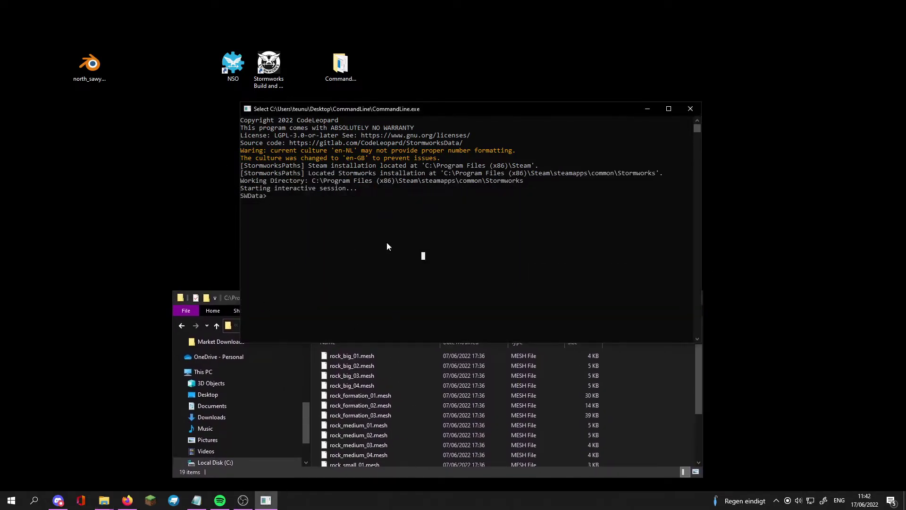
{"action": "key", "text": "Escape"}
{"action": "type", "text": "conver"}
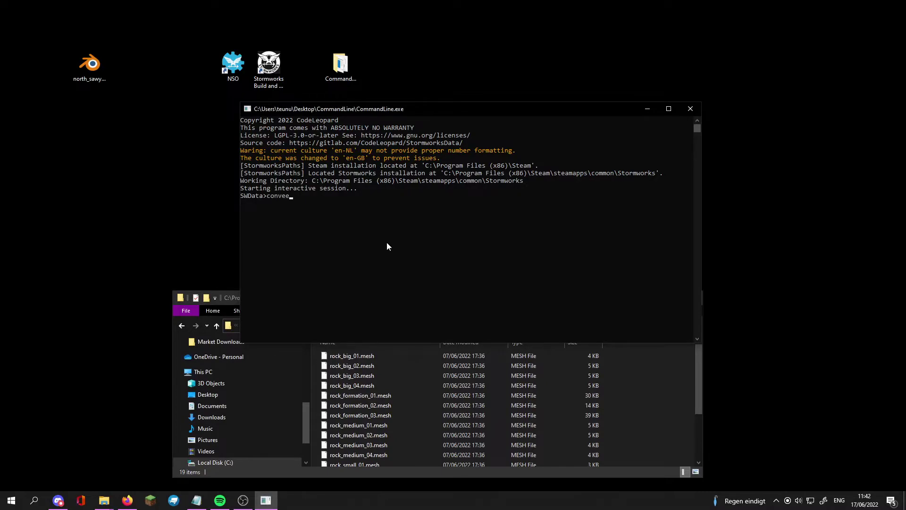
{"action": "type", "text": "tmeshtoply"}
{"action": "left_click", "coordinate": [659, 390]}
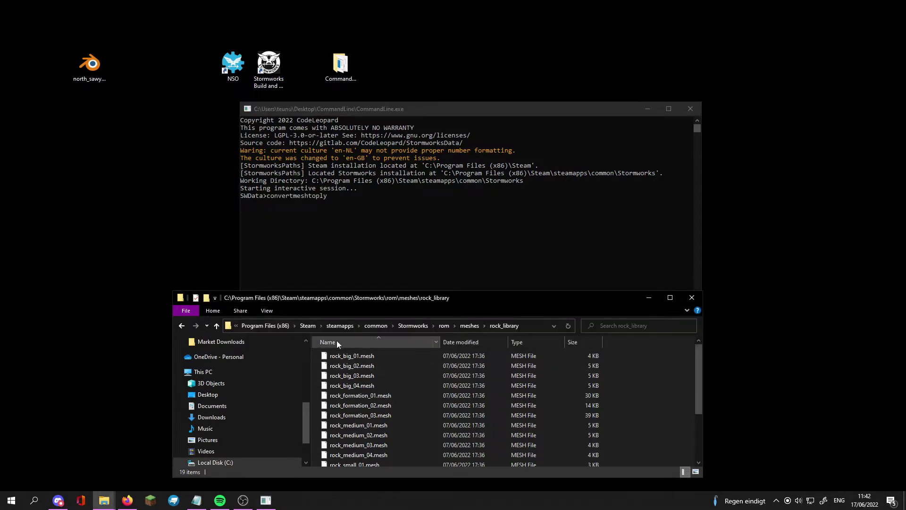
{"action": "left_click_drag", "start_coordinate": [337, 356], "coordinate": [520, 218]}
{"action": "left_click", "coordinate": [520, 219]}
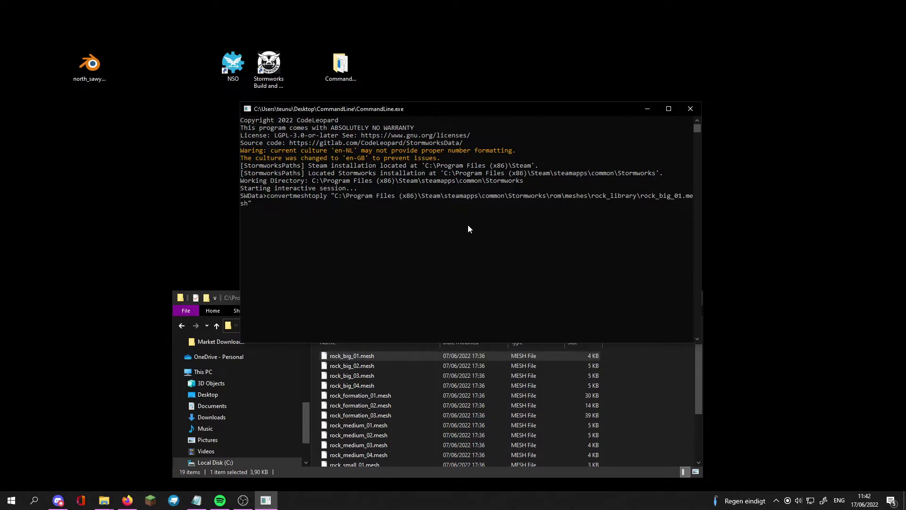
{"action": "key", "text": "Return"}
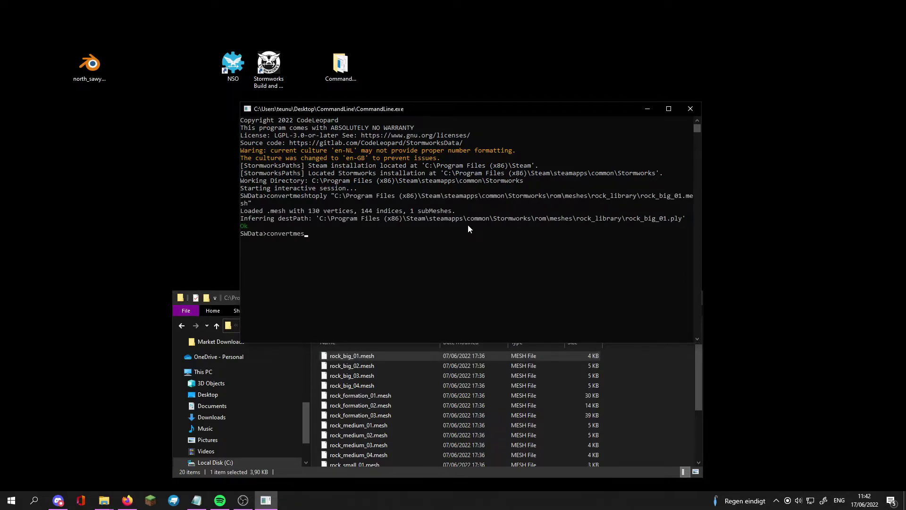
Convert rock_big_02.mesh from the rock_library folder with the convertmeshtoply command.
{"action": "type", "text": "oply"}
{"action": "left_click_drag", "start_coordinate": [350, 366], "coordinate": [534, 245]}
{"action": "left_click", "coordinate": [489, 252]}
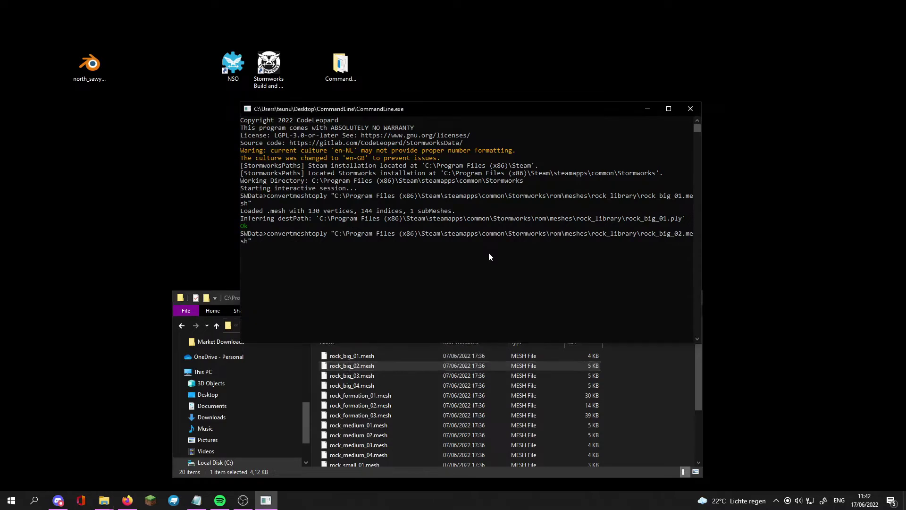
{"action": "key", "text": "Return"}
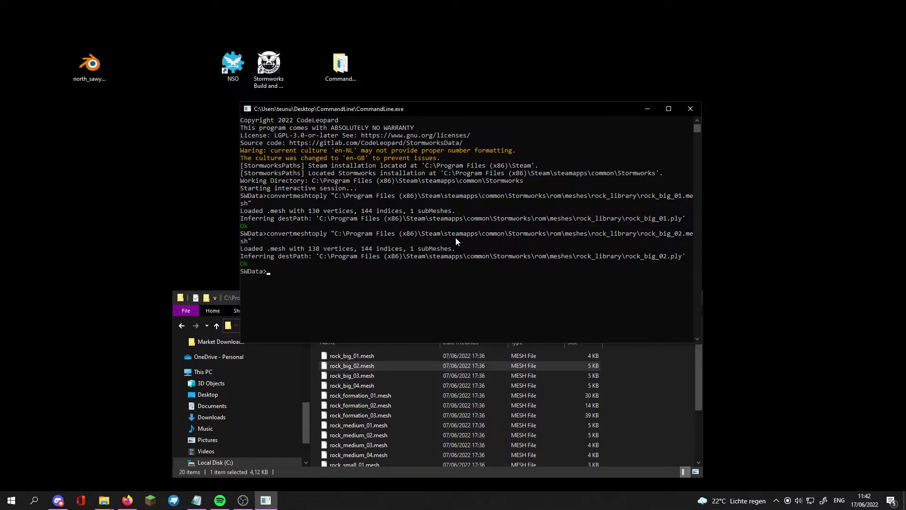
Inspect the converted rock_big_01.ply from several sides in 3D Viewer, then briefly open rock_big_02.ply and close the viewer.
{"action": "left_click", "coordinate": [623, 384]}
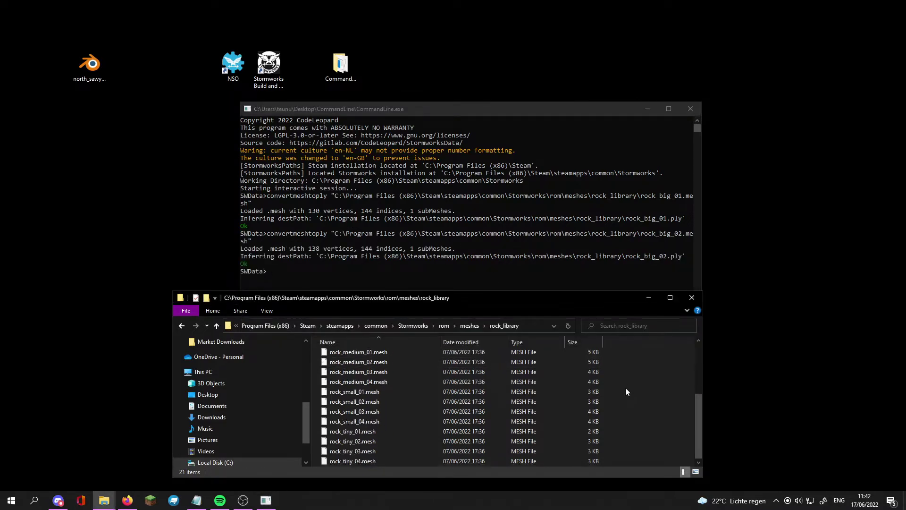
{"action": "left_click", "coordinate": [378, 365]}
{"action": "left_click", "coordinate": [363, 385], "text": "ctrl"}
{"action": "double_click", "coordinate": [361, 369]}
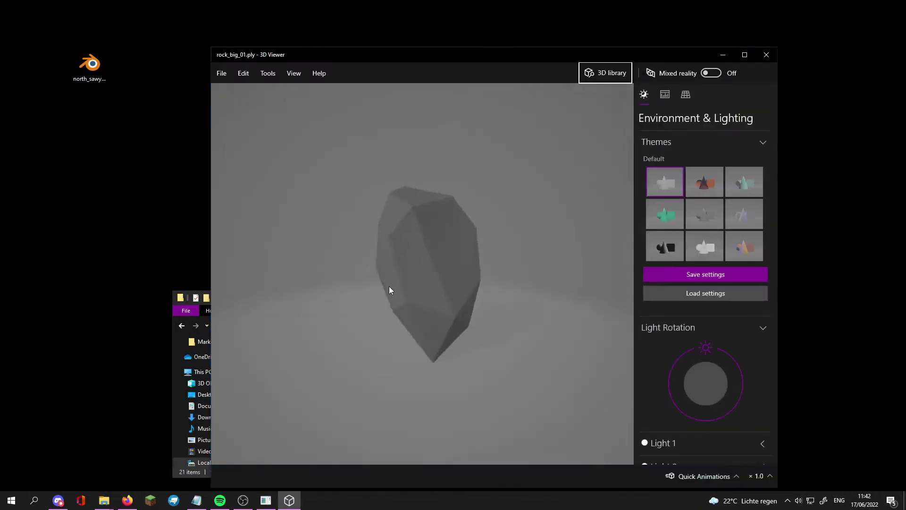
{"action": "left_click_drag", "start_coordinate": [227, 287], "coordinate": [572, 287]}
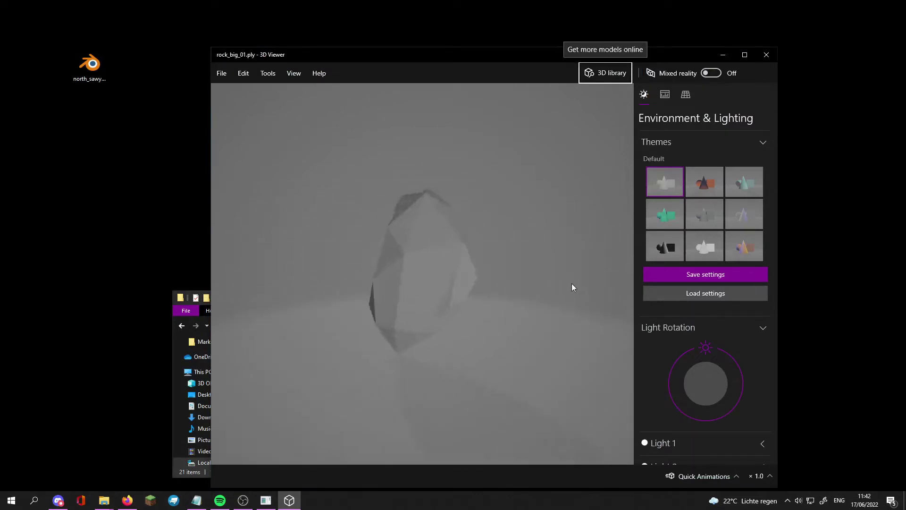
{"action": "left_click", "coordinate": [767, 54]}
{"action": "double_click", "coordinate": [354, 385]}
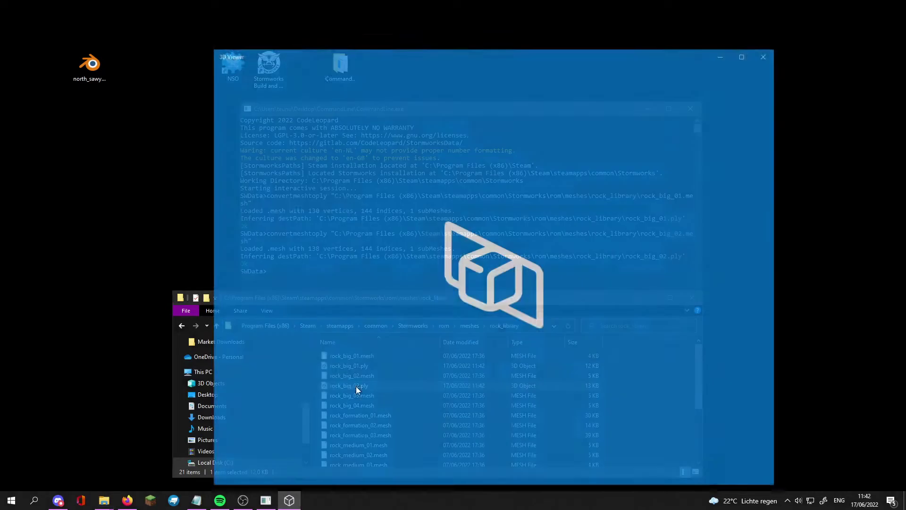
{"action": "key", "text": "alt+F4"}
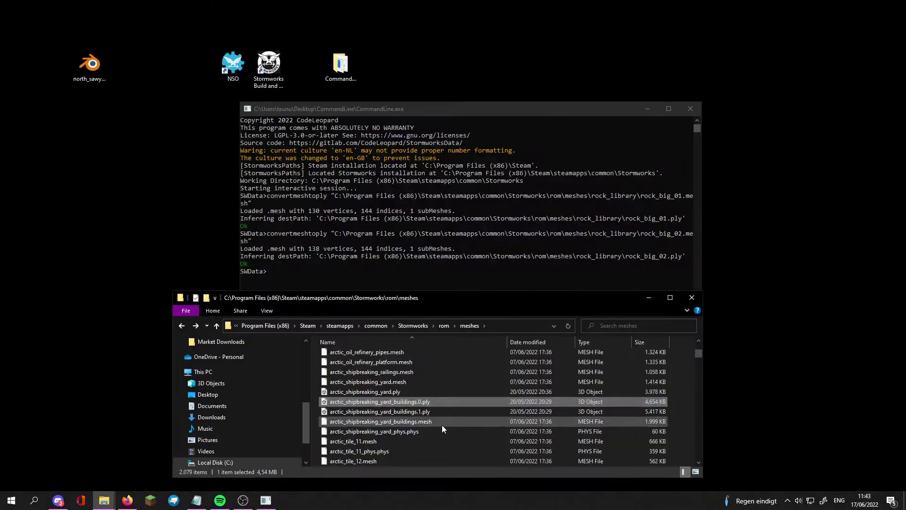
Launch Blender, dismiss the splash screen and delete the default camera, cube and light from the scene.
{"action": "left_click", "coordinate": [442, 392]}
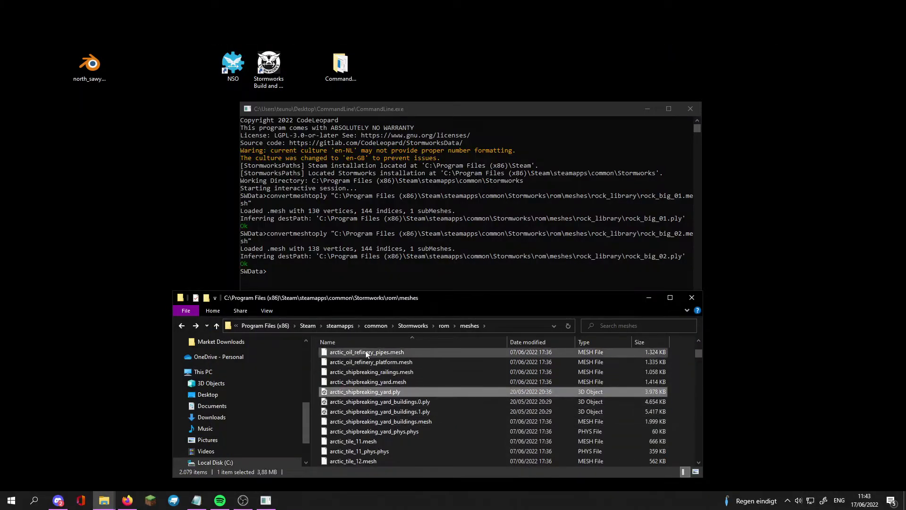
{"action": "left_click", "coordinate": [34, 500]}
{"action": "type", "text": "blender"}
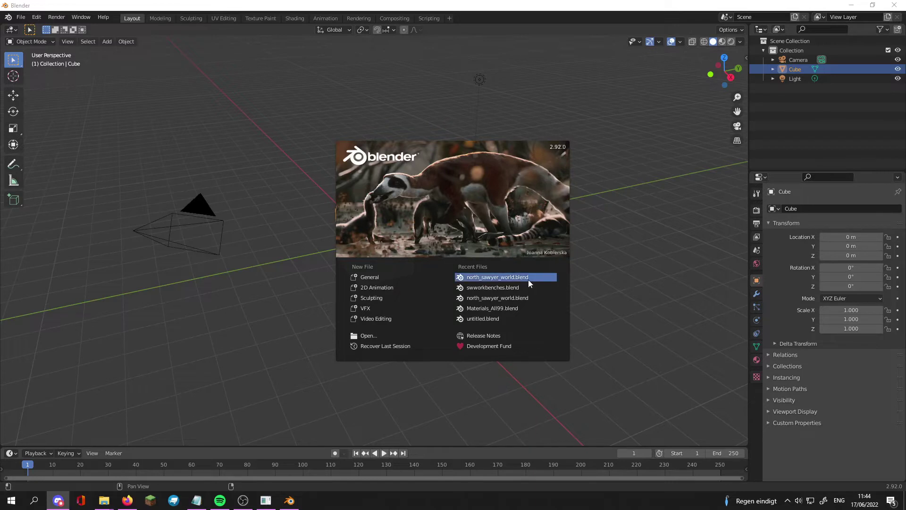
{"action": "left_click", "coordinate": [601, 267]}
{"action": "left_click_drag", "start_coordinate": [152, 78], "coordinate": [633, 351]}
{"action": "key", "text": "Delete"}
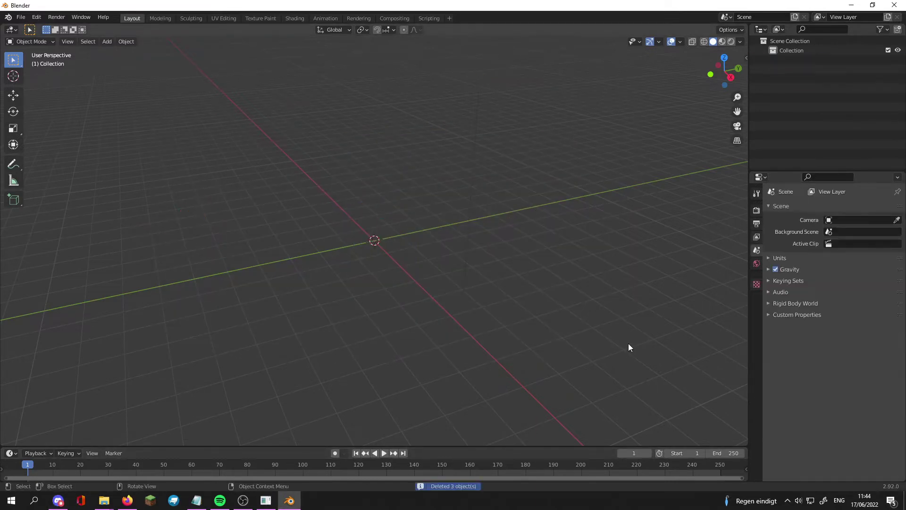
Start a PLY import and copy the path of the Stormworks rom\meshes folder from the open folder window.
{"action": "left_click", "coordinate": [21, 17]}
{"action": "mouse_move", "coordinate": [54, 145]}
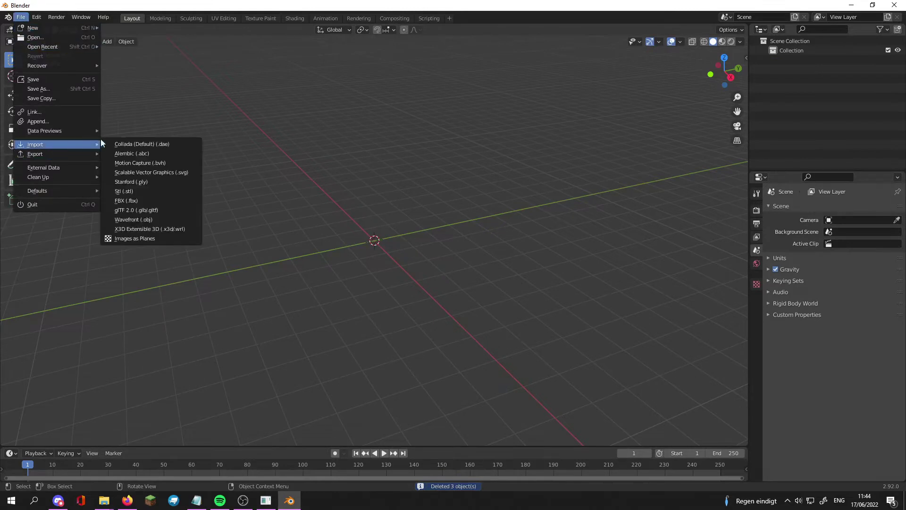
{"action": "left_click", "coordinate": [140, 181]}
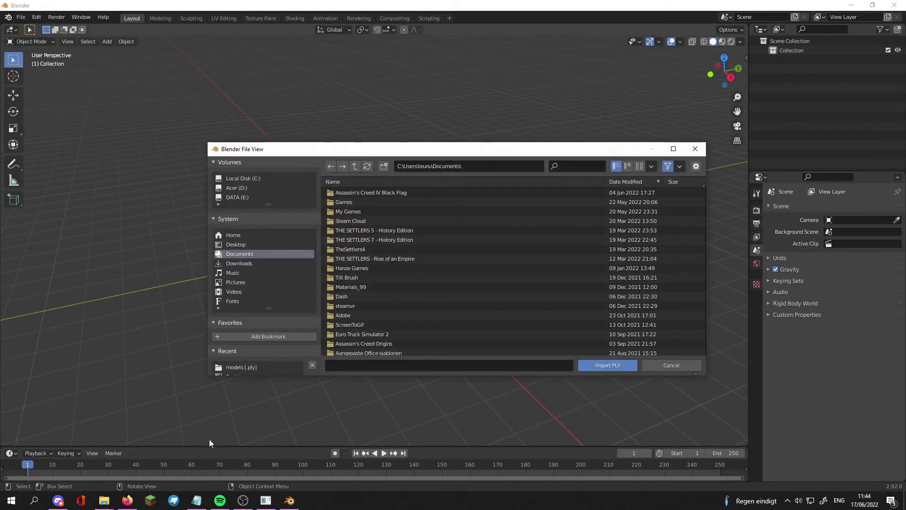
{"action": "mouse_move", "coordinate": [104, 499]}
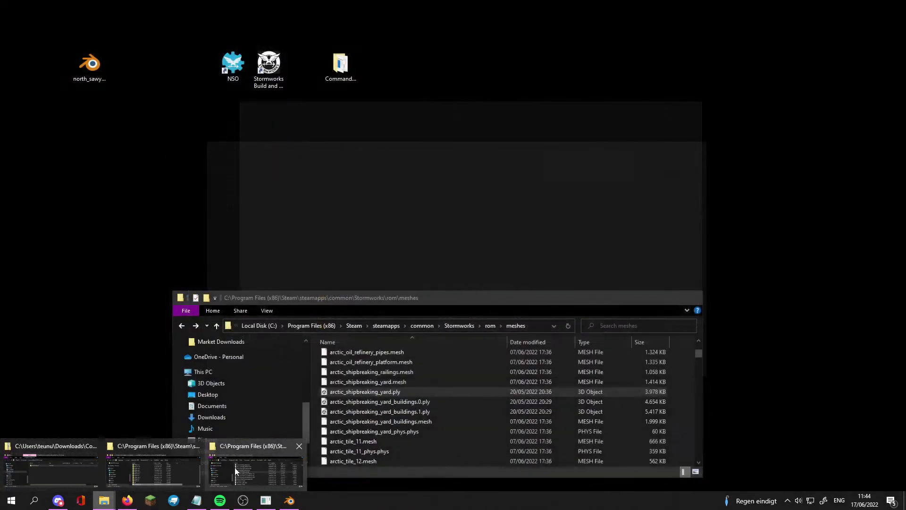
{"action": "left_click", "coordinate": [234, 467]}
{"action": "left_click", "coordinate": [534, 326]}
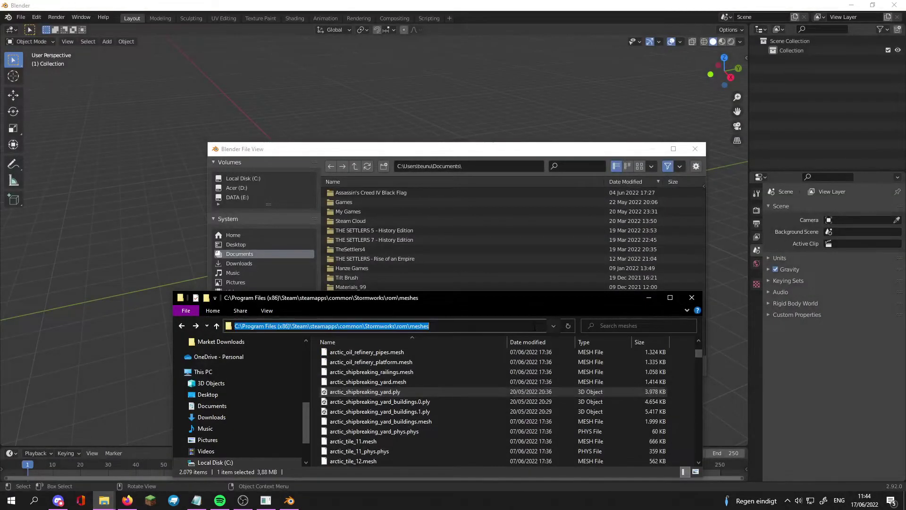
{"action": "key", "text": "ctrl+c"}
Point the file browser to the copied rom\meshes path and import arctic_shipbreaking_yard.ply.
{"action": "left_click", "coordinate": [517, 166]}
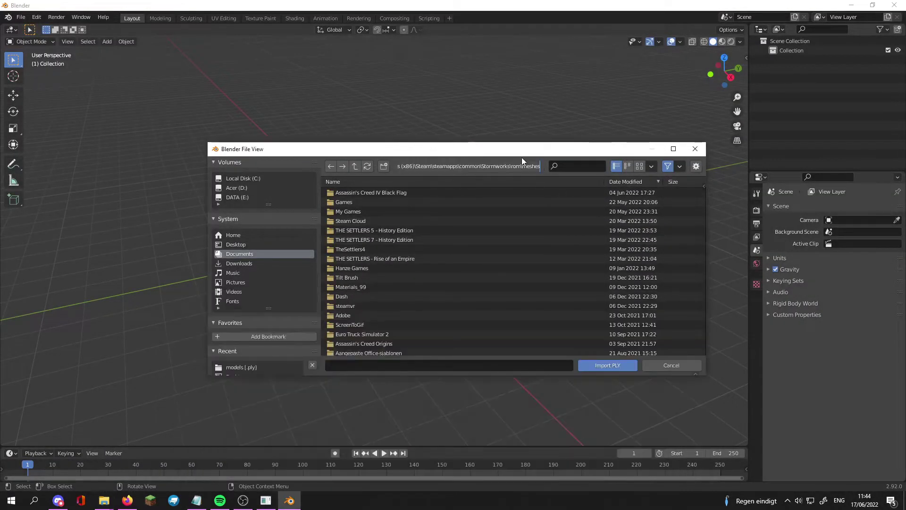
{"action": "left_click", "coordinate": [516, 167]}
{"action": "key", "text": "ctrl+v"}
{"action": "key", "text": "Return"}
{"action": "scroll", "coordinate": [479, 301], "scroll_direction": "down", "scroll_amount": 1}
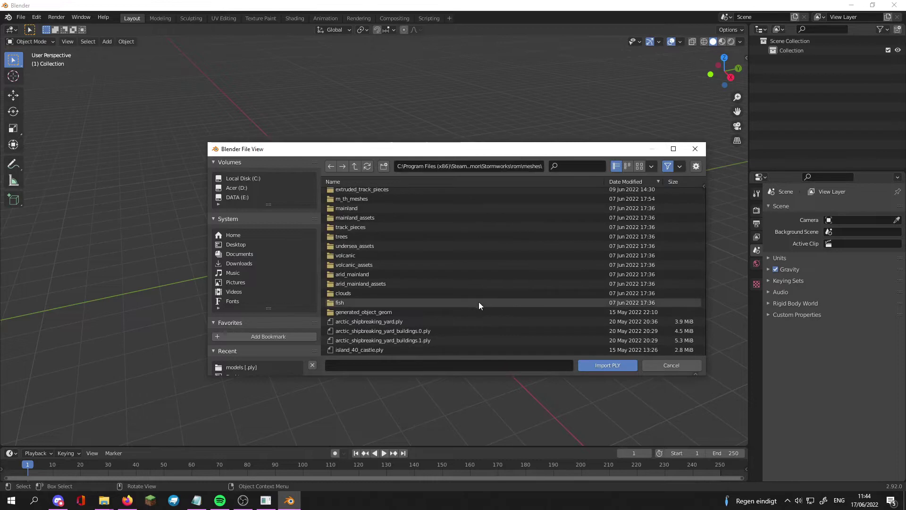
{"action": "double_click", "coordinate": [455, 321]}
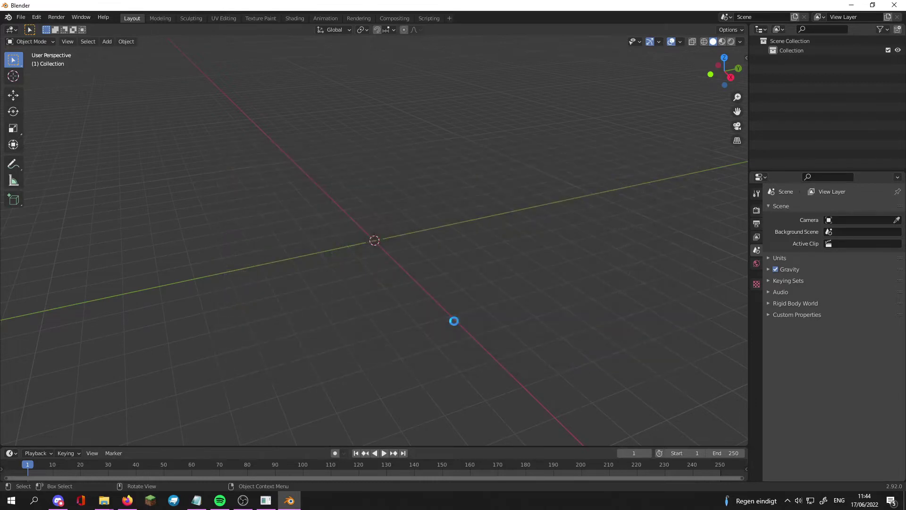
Rotate the imported shipbreaking yard 90° about the X axis and view it from the ramp side.
{"action": "scroll", "coordinate": [448, 319], "scroll_direction": "down", "scroll_amount": 6}
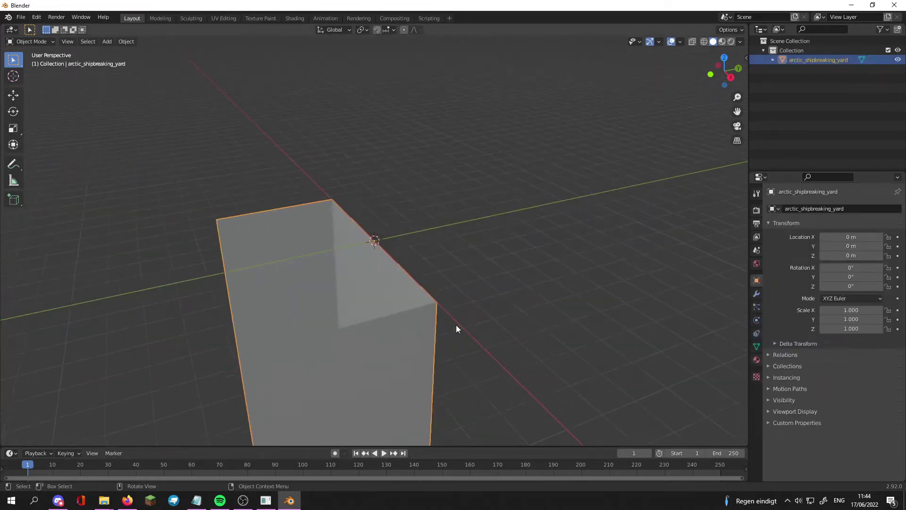
{"action": "middle_click_drag", "start_coordinate": [459, 329], "coordinate": [385, 287]}
{"action": "type", "text": "rx90"}
{"action": "key", "text": "Return"}
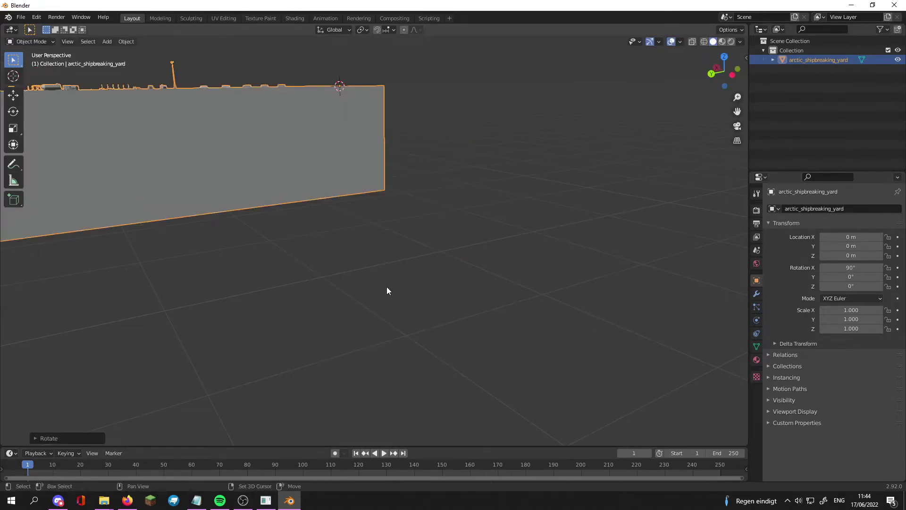
{"action": "middle_click_drag", "start_coordinate": [409, 306], "coordinate": [446, 309]}
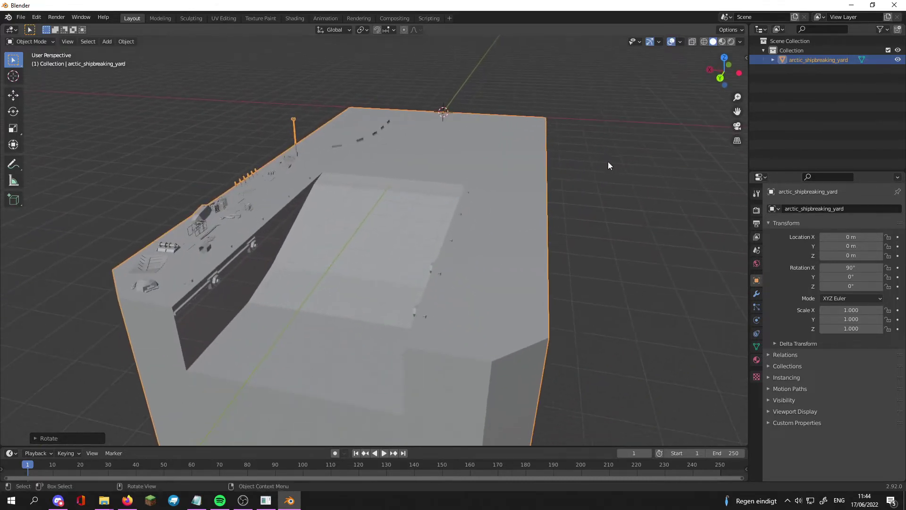
Set the viewport shading color to Vertex and view the yard's scrap objects up close.
{"action": "left_click", "coordinate": [683, 40]}
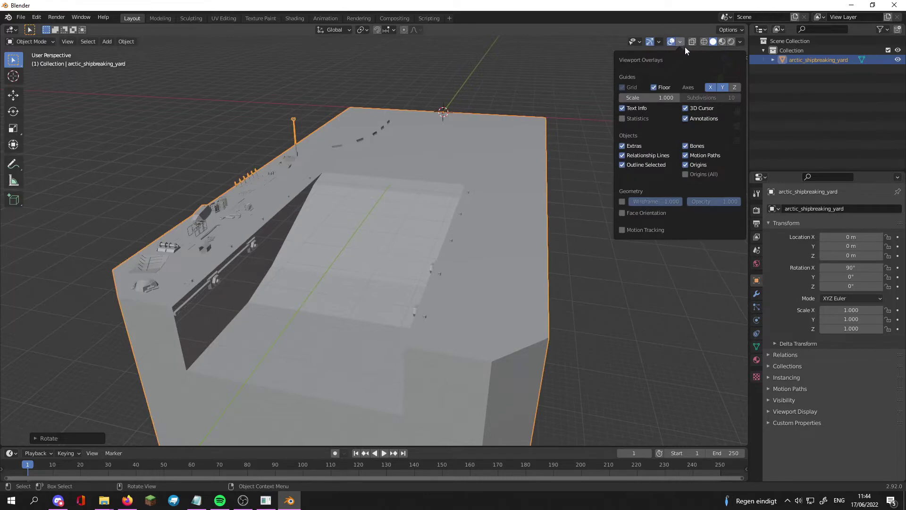
{"action": "left_click", "coordinate": [739, 42]}
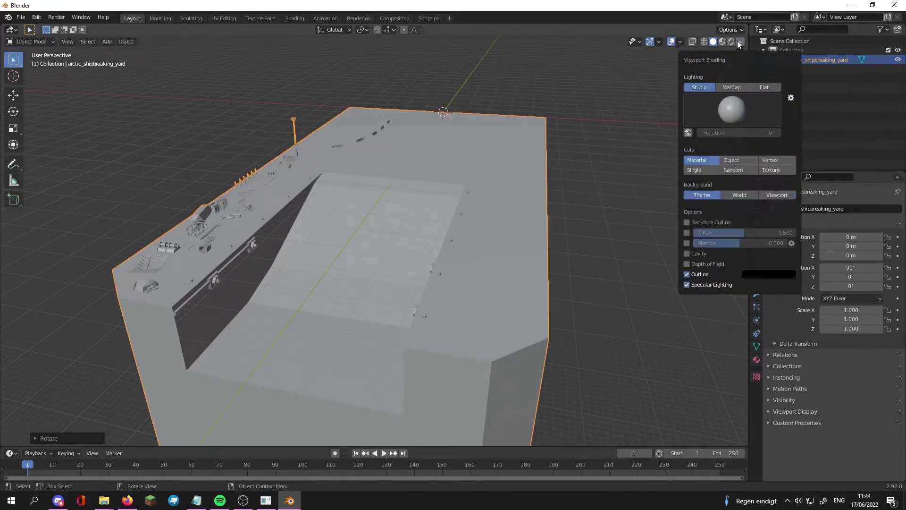
{"action": "left_click", "coordinate": [769, 159]}
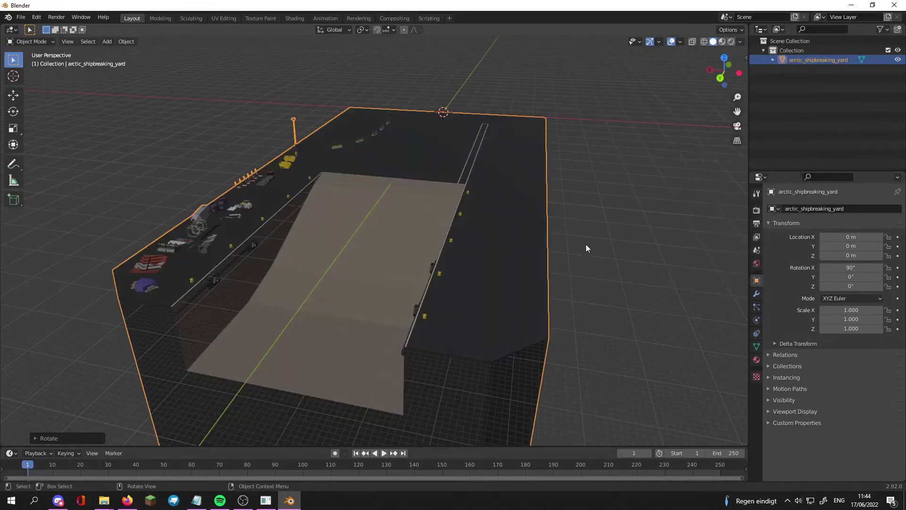
{"action": "middle_click_drag", "start_coordinate": [548, 241], "coordinate": [536, 220]}
Enable the Face Orientation overlay and flip the normals of the entire yard mesh in Edit Mode.
{"action": "left_click", "coordinate": [679, 42]}
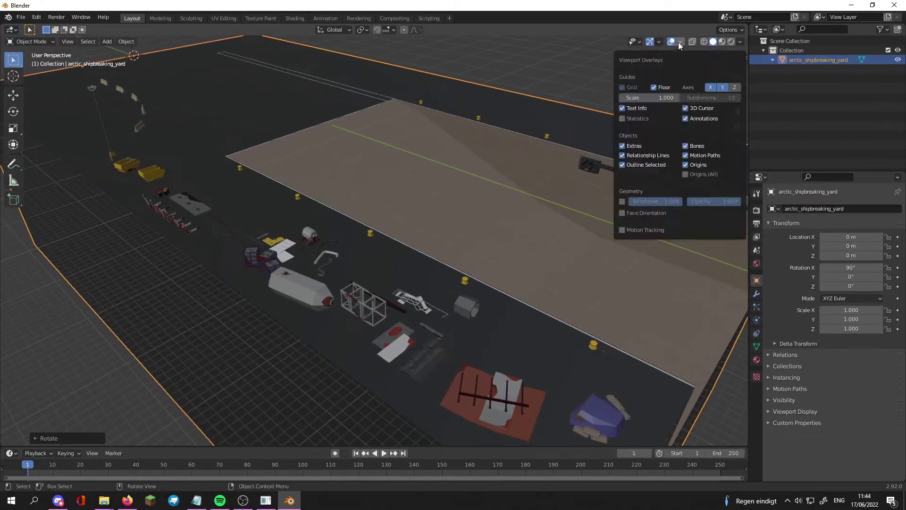
{"action": "left_click", "coordinate": [622, 212]}
{"action": "mouse_move", "coordinate": [514, 223]}
{"action": "middle_mouse_down"}
{"action": "mouse_move", "coordinate": [412, 234]}
{"action": "mouse_move", "coordinate": [400, 222]}
{"action": "mouse_move", "coordinate": [381, 230]}
{"action": "mouse_move", "coordinate": [566, 239]}
{"action": "mouse_move", "coordinate": [406, 263]}
{"action": "mouse_move", "coordinate": [370, 285]}
{"action": "mouse_move", "coordinate": [441, 257]}
{"action": "middle_mouse_up"}
{"action": "key", "text": "Tab"}
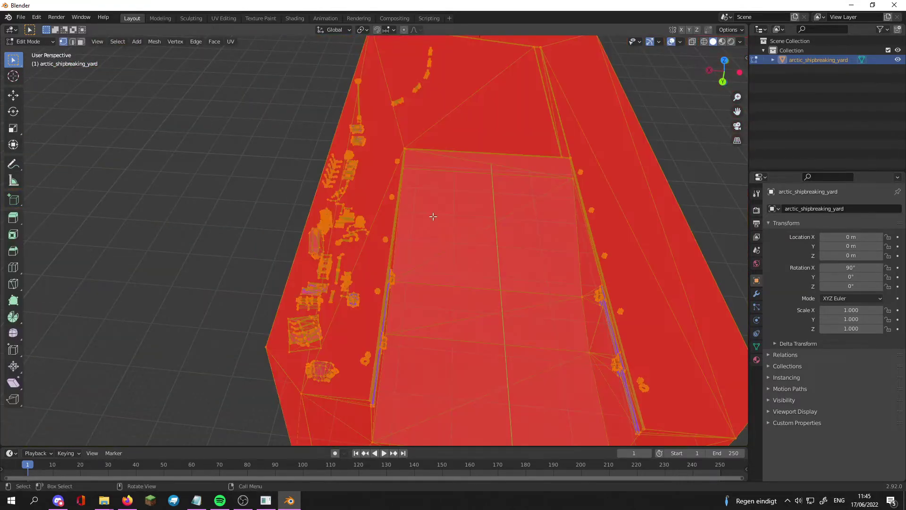
{"action": "left_click", "coordinate": [148, 41]}
{"action": "mouse_move", "coordinate": [167, 197]}
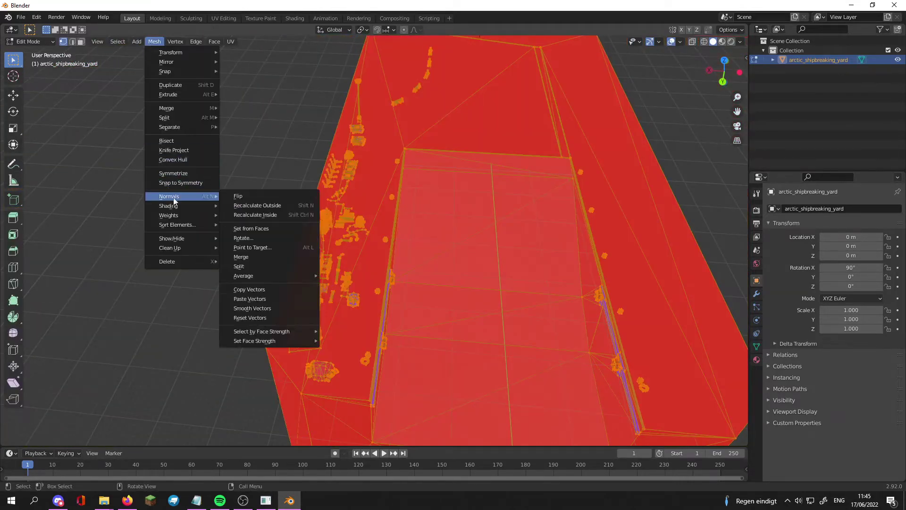
{"action": "left_click", "coordinate": [238, 196]}
{"action": "key", "text": "Tab"}
{"action": "middle_click_drag", "start_coordinate": [236, 194], "coordinate": [376, 162]}
Select the red faces of the beam on the dock wall, flip their normals and return to Object Mode.
{"action": "key", "text": "Tab"}
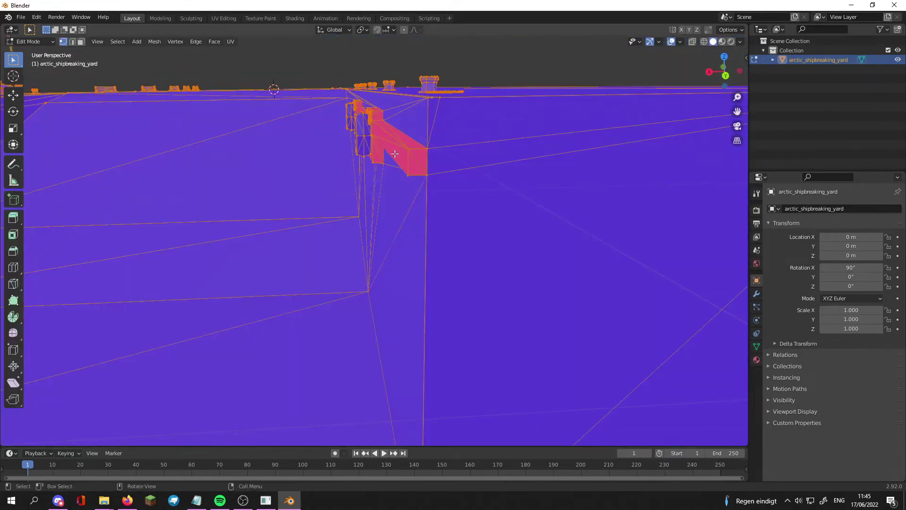
{"action": "left_click", "coordinate": [422, 155]}
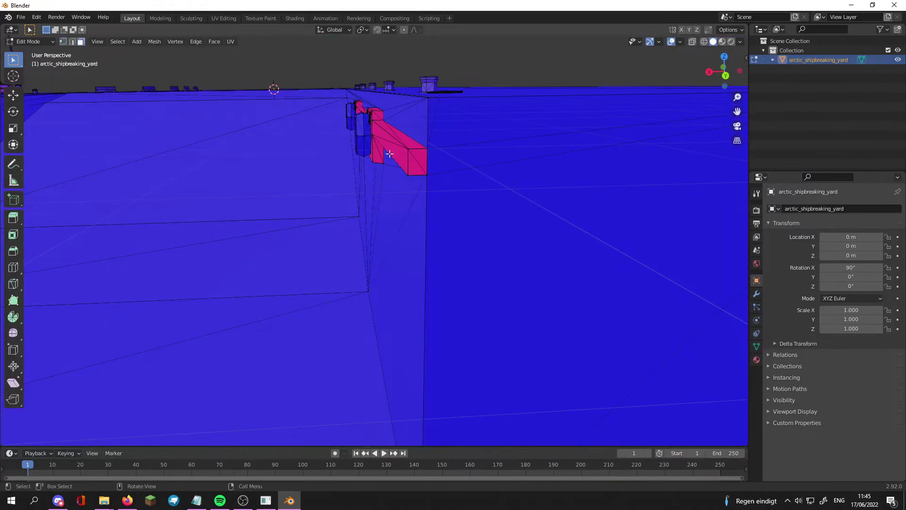
{"action": "key", "text": "ctrl+KP_Add"}
{"action": "left_click", "coordinate": [421, 118], "text": "shift"}
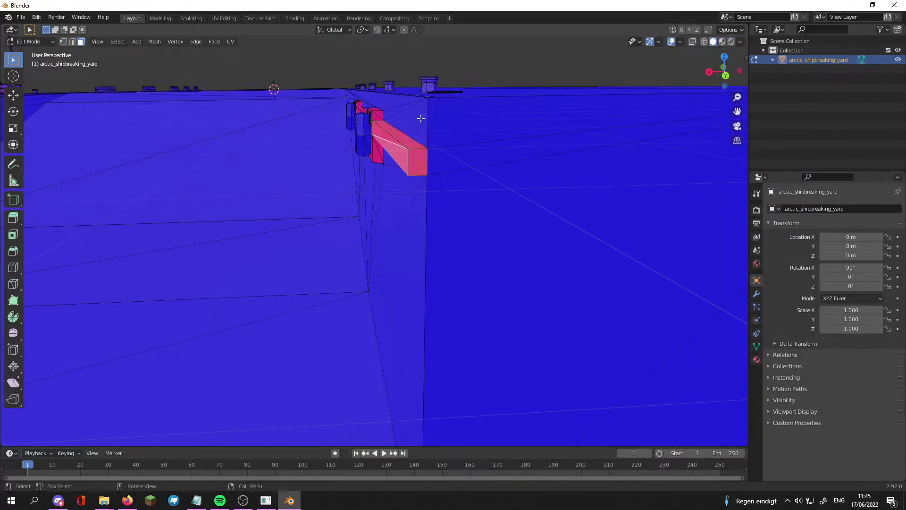
{"action": "left_click", "coordinate": [145, 41]}
{"action": "mouse_move", "coordinate": [197, 197]}
{"action": "left_click", "coordinate": [238, 195]}
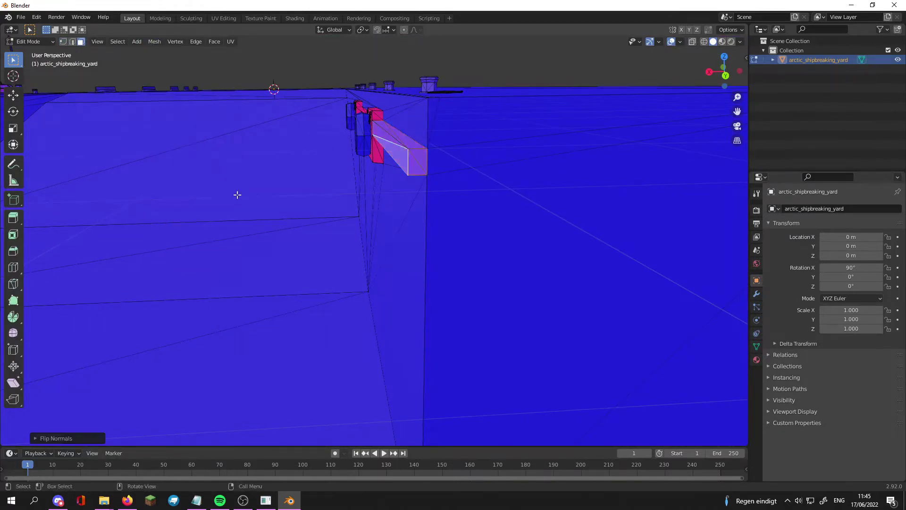
{"action": "key", "text": "Tab"}
Examine the wall fenders, scrap containers and lamp post for remaining flipped faces, and return to Object Mode.
{"action": "middle_click_drag", "start_coordinate": [325, 199], "coordinate": [345, 195]}
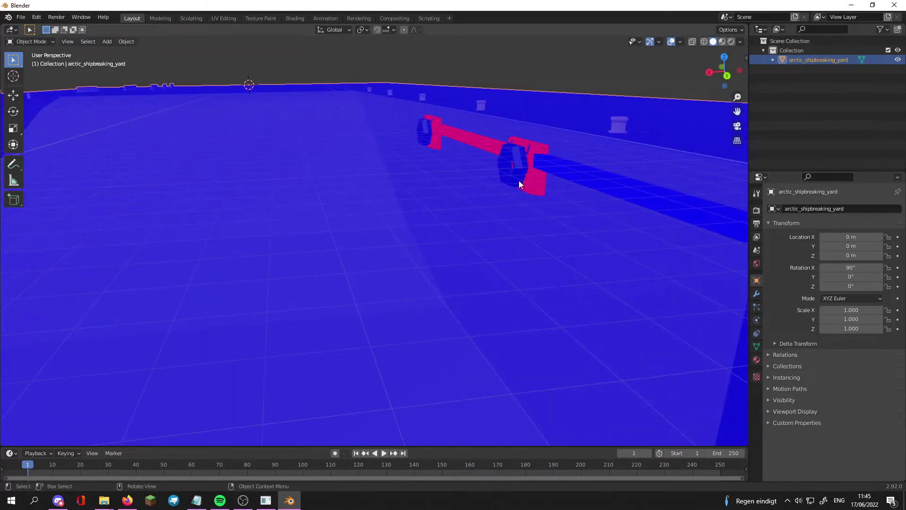
{"action": "scroll", "coordinate": [528, 180], "scroll_direction": "down", "scroll_amount": 6}
{"action": "middle_click_drag", "start_coordinate": [492, 192], "coordinate": [251, 198]}
{"action": "scroll", "coordinate": [389, 223], "scroll_direction": "up", "scroll_amount": 6}
{"action": "key", "text": "Tab"}
{"action": "left_click", "coordinate": [437, 214]}
{"action": "scroll", "coordinate": [236, 192], "scroll_direction": "up", "scroll_amount": 6}
{"action": "scroll", "coordinate": [236, 193], "scroll_direction": "down", "scroll_amount": 6}
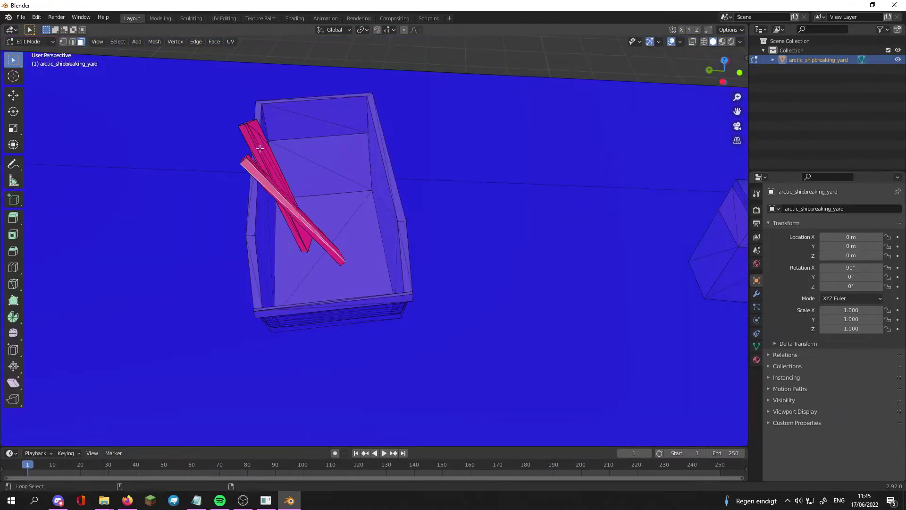
{"action": "scroll", "coordinate": [186, 112], "scroll_direction": "down", "scroll_amount": 10}
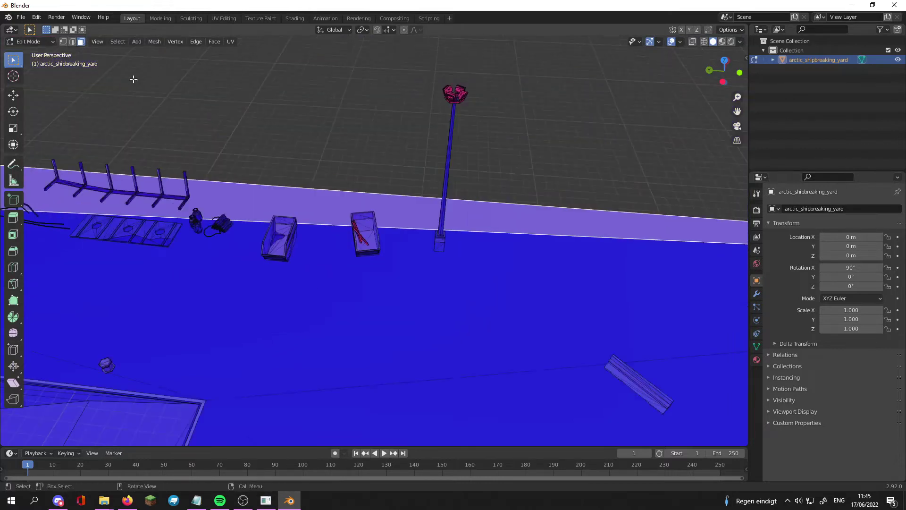
{"action": "left_click", "coordinate": [33, 42]}
{"action": "left_click", "coordinate": [47, 55]}
Turn off the Face Orientation overlay so the yard shows its vertex colors.
{"action": "middle_click_drag", "start_coordinate": [266, 115], "coordinate": [283, 158]}
{"action": "left_click", "coordinate": [680, 42]}
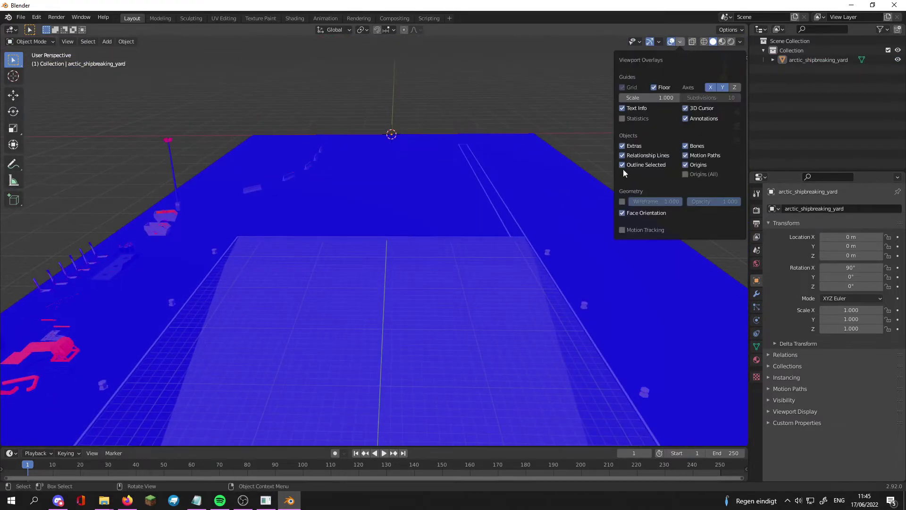
{"action": "left_click", "coordinate": [622, 213]}
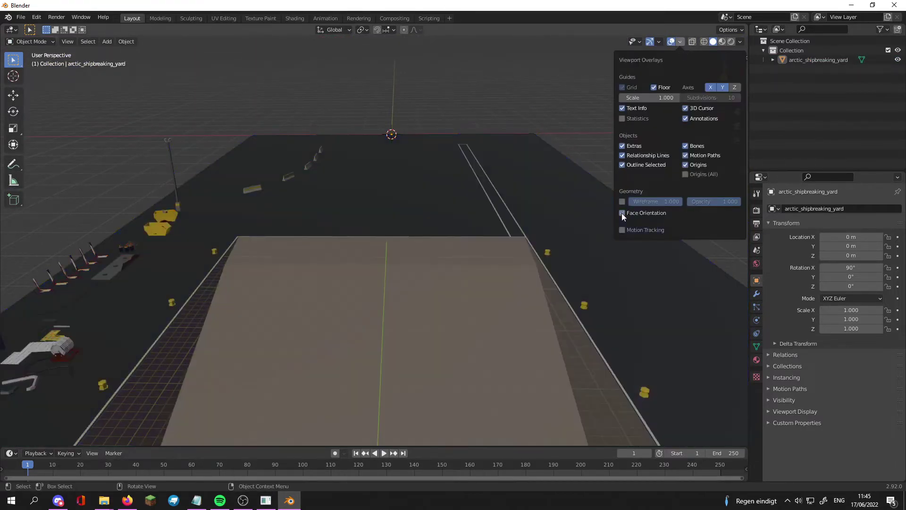
View the yard from the top in Edit Mode with vertex selection and X-ray enabled.
{"action": "middle_click_drag", "start_coordinate": [477, 195], "coordinate": [378, 276]}
{"action": "key", "text": "KP_7"}
{"action": "key", "text": "Tab"}
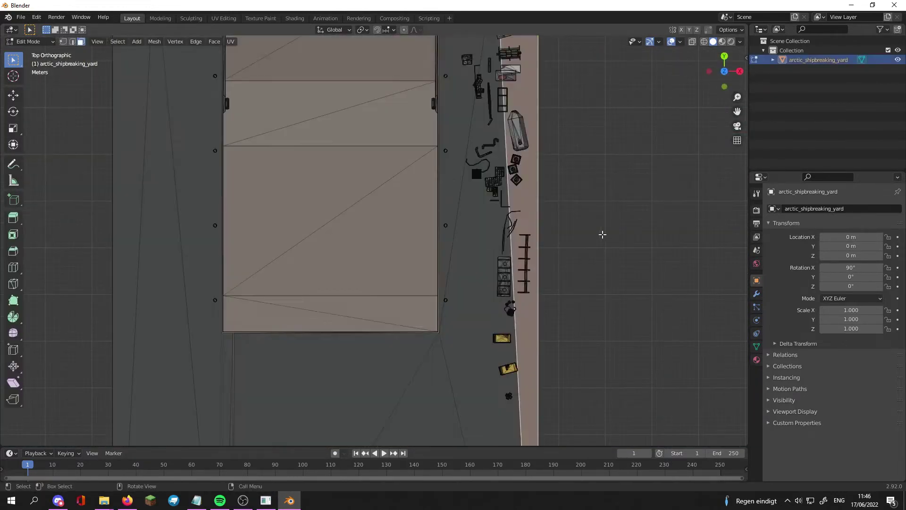
{"action": "middle_click_drag", "start_coordinate": [606, 232], "coordinate": [538, 347], "text": "shift"}
{"action": "key", "text": "1"}
{"action": "key", "text": "c"}
{"action": "key", "text": "Escape"}
{"action": "key", "text": "alt+z"}
Circle-select the scrap objects and the bollards on both sides of the ramp and delete their vertices.
{"action": "key", "text": "c"}
{"action": "mouse_move", "coordinate": [397, 113]}
{"action": "left_mouse_down"}
{"action": "mouse_move", "coordinate": [422, 115]}
{"action": "mouse_move", "coordinate": [442, 271]}
{"action": "mouse_move", "coordinate": [434, 392]}
{"action": "left_mouse_up"}
{"action": "middle_click_drag", "start_coordinate": [434, 392], "coordinate": [382, 228], "text": "shift"}
{"action": "left_click_drag", "start_coordinate": [386, 275], "coordinate": [398, 221]}
{"action": "scroll", "coordinate": [387, 264], "scroll_direction": "down", "scroll_amount": 2}
{"action": "middle_click_drag", "start_coordinate": [316, 439], "coordinate": [413, 274], "text": "shift"}
{"action": "left_click", "coordinate": [411, 296]}
{"action": "middle_click_drag", "start_coordinate": [253, 77], "coordinate": [293, 341], "text": "shift"}
{"action": "scroll", "coordinate": [293, 341], "scroll_direction": "up", "scroll_amount": 3}
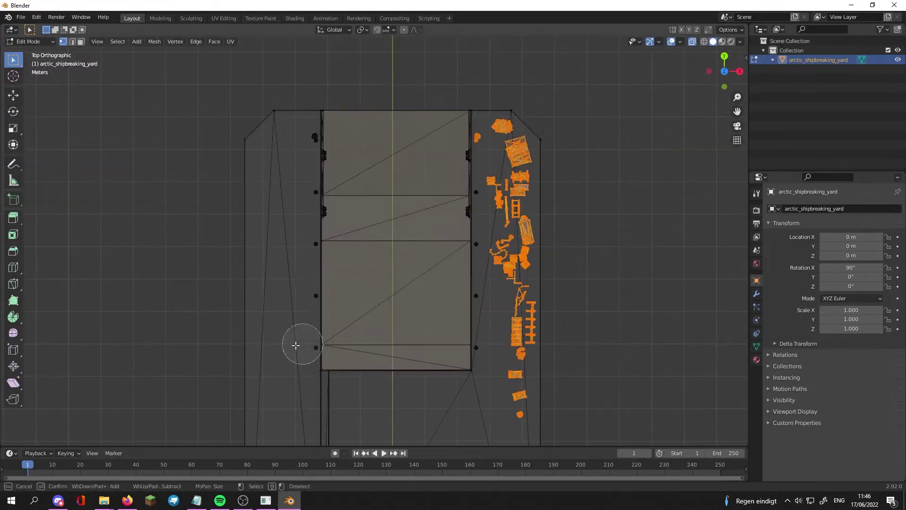
{"action": "key", "text": "Escape"}
{"action": "key", "text": "x"}
{"action": "left_click", "coordinate": [500, 330]}
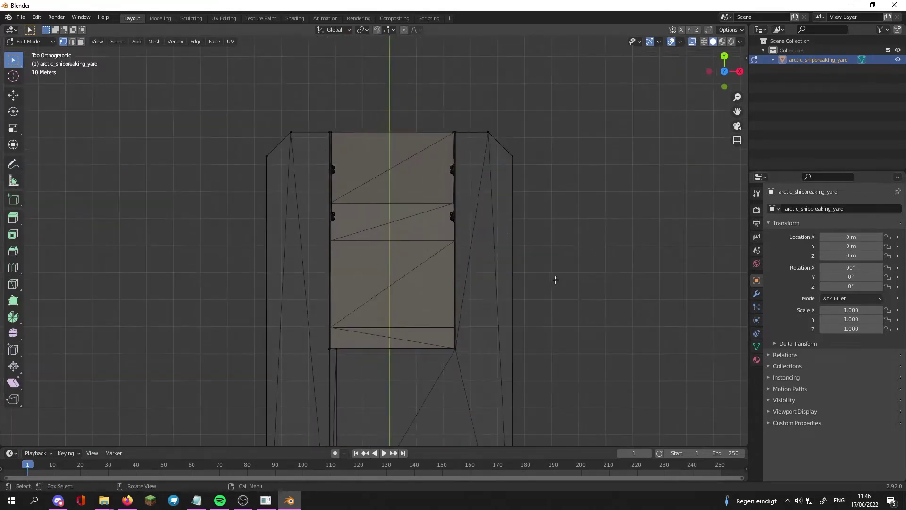
Turn off X-ray, switch to face selection and circle-select all top deck faces surrounding the ramp.
{"action": "key", "text": "alt+z"}
{"action": "middle_click_drag", "start_coordinate": [552, 281], "coordinate": [241, 280]}
{"action": "key", "text": "Tab"}
{"action": "scroll", "coordinate": [320, 277], "scroll_direction": "down", "scroll_amount": 3}
{"action": "key", "text": "Tab"}
{"action": "scroll", "coordinate": [469, 277], "scroll_direction": "up", "scroll_amount": 3}
{"action": "key", "text": "3"}
{"action": "key", "text": "c"}
{"action": "left_click", "coordinate": [440, 283]}
{"action": "left_click_drag", "start_coordinate": [441, 283], "coordinate": [413, 280]}
{"action": "scroll", "coordinate": [413, 279], "scroll_direction": "down", "scroll_amount": 2}
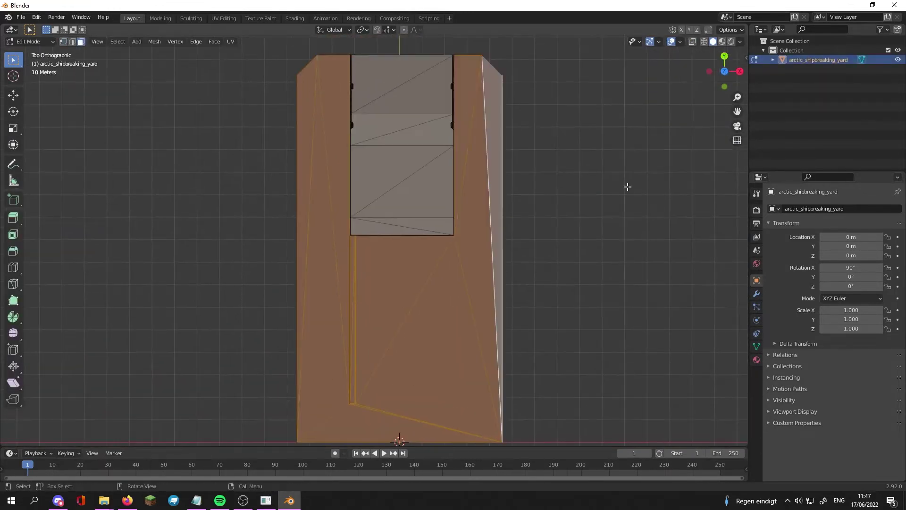
{"action": "middle_click_drag", "start_coordinate": [627, 186], "coordinate": [415, 245]}
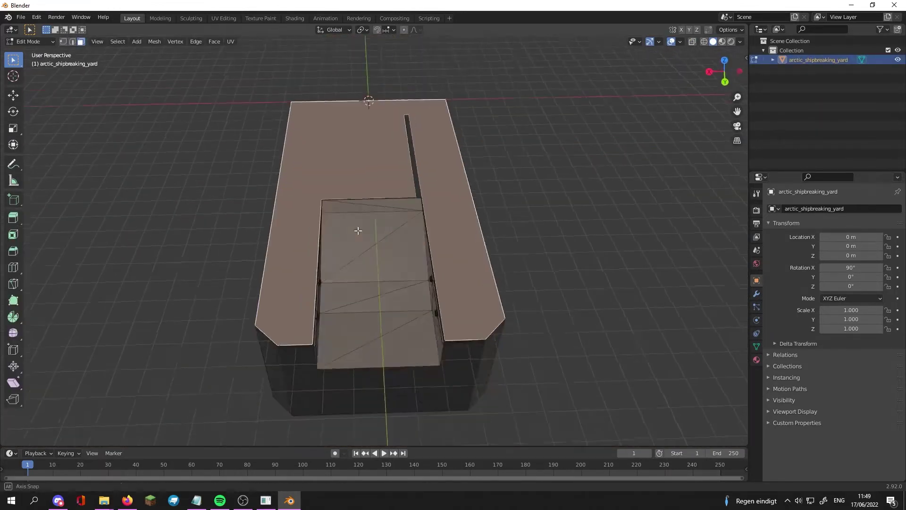
{"action": "middle_click_drag", "start_coordinate": [358, 231], "coordinate": [371, 193]}
Inset the selected top deck surface slightly to form a narrow border along its edges.
{"action": "left_click", "coordinate": [12, 217]}
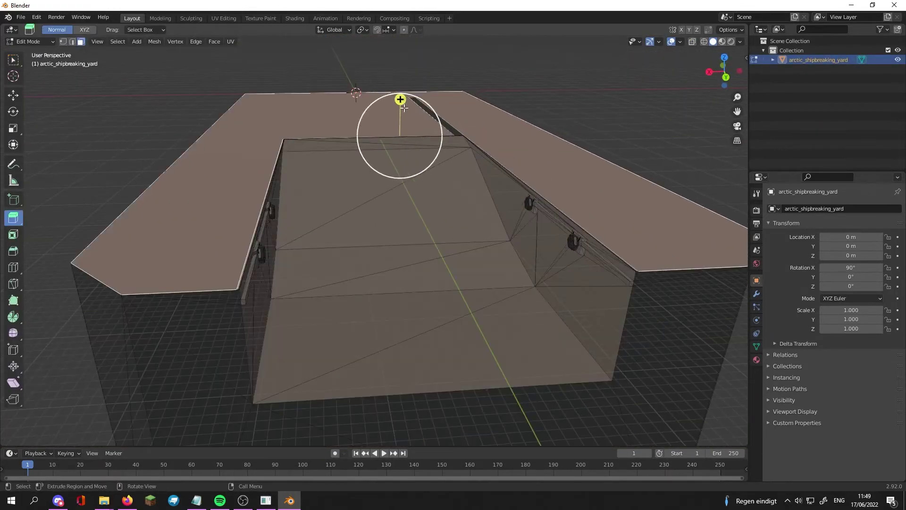
{"action": "left_click", "coordinate": [12, 234]}
{"action": "left_click_drag", "start_coordinate": [400, 92], "coordinate": [401, 97]}
{"action": "middle_click_drag", "start_coordinate": [401, 96], "coordinate": [585, 198]}
Circle-select the narrow border faces around the inset deck surface on both sides of the ramp.
{"action": "key", "text": "c"}
{"action": "middle_click_drag", "start_coordinate": [263, 323], "coordinate": [354, 283]}
{"action": "left_click_drag", "start_coordinate": [354, 283], "coordinate": [390, 259]}
{"action": "middle_click_drag", "start_coordinate": [391, 259], "coordinate": [652, 171]}
{"action": "scroll", "coordinate": [458, 151], "scroll_direction": "up", "scroll_amount": 3}
{"action": "scroll", "coordinate": [458, 151], "scroll_direction": "up", "scroll_amount": 1}
{"action": "key", "text": "c"}
{"action": "left_click_drag", "start_coordinate": [715, 124], "coordinate": [647, 97]}
{"action": "scroll", "coordinate": [192, 168], "scroll_direction": "down", "scroll_amount": 4}
{"action": "middle_click_drag", "start_coordinate": [192, 158], "coordinate": [519, 297]}
{"action": "scroll", "coordinate": [519, 298], "scroll_direction": "up", "scroll_amount": 4}
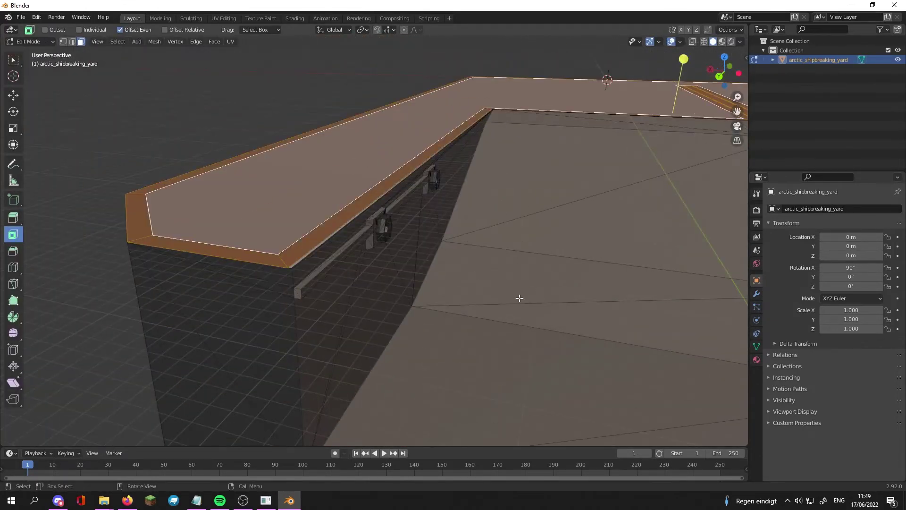
Create a new material named Brick in the yard's first material slot.
{"action": "left_click", "coordinate": [756, 360]}
{"action": "left_click", "coordinate": [775, 250]}
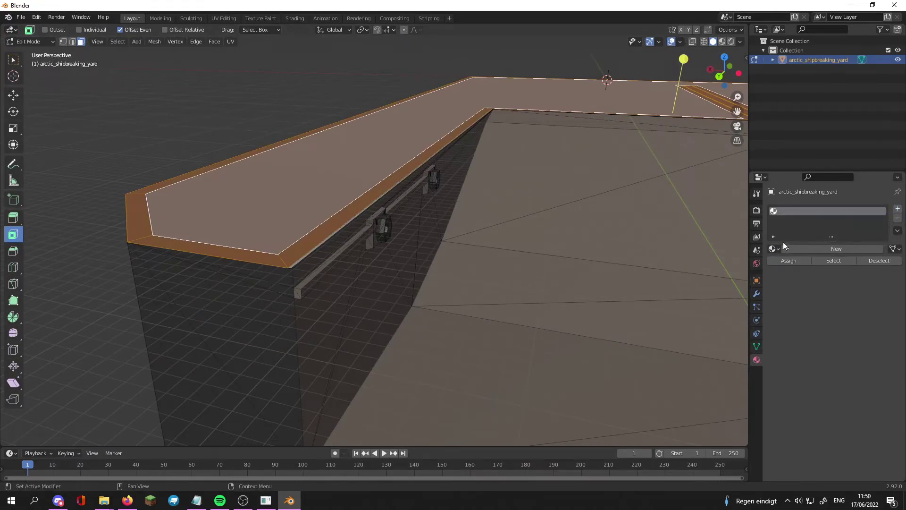
{"action": "left_click", "coordinate": [802, 249]}
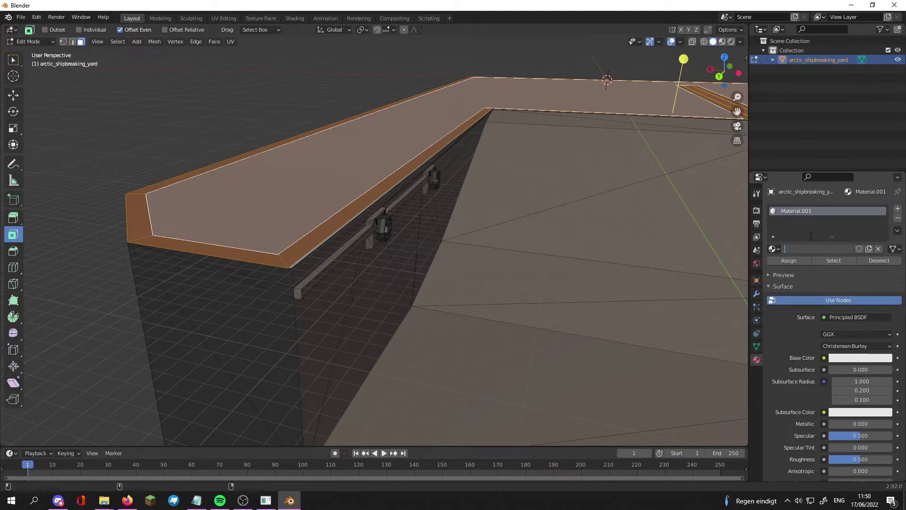
Add a second material slot to the yard and create a new material in it named Concrete.
{"action": "left_click", "coordinate": [898, 209]}
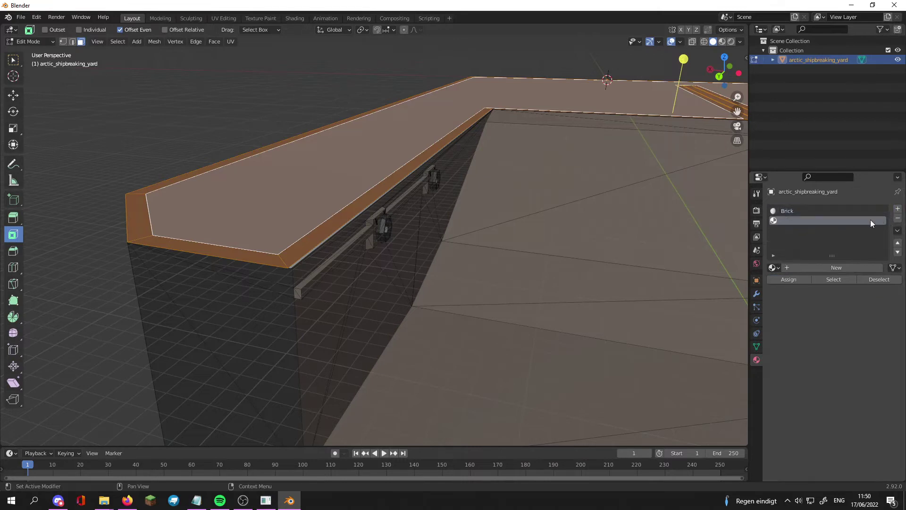
{"action": "left_click", "coordinate": [774, 268]}
{"action": "left_click", "coordinate": [810, 268]}
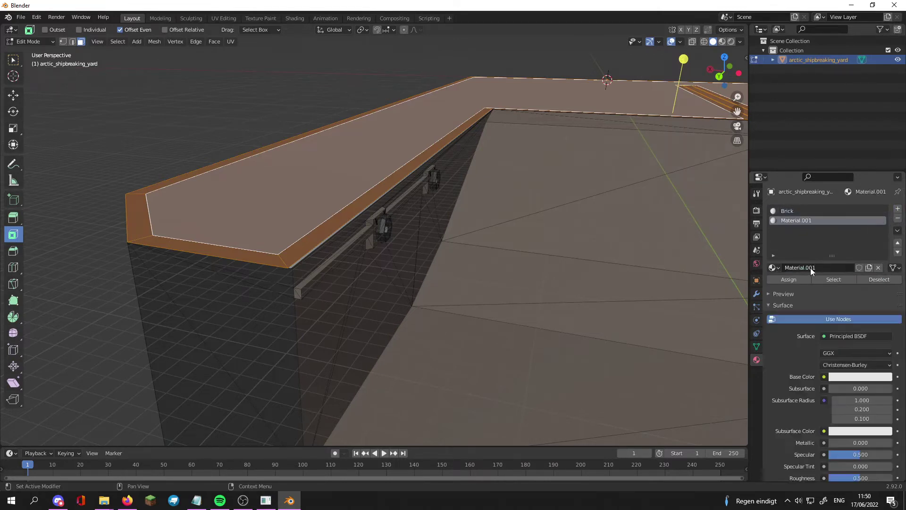
{"action": "double_click", "coordinate": [812, 222]}
{"action": "key", "text": "Return"}
Switch the viewport to material preview shading and set the Brick material's base color to a light orange.
{"action": "middle_click_drag", "start_coordinate": [653, 230], "coordinate": [653, 109]}
{"action": "left_click", "coordinate": [722, 42]}
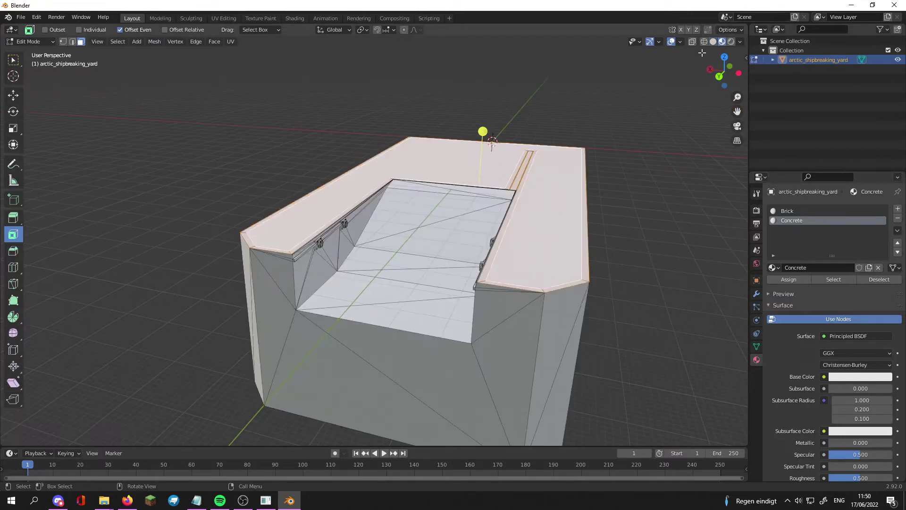
{"action": "left_click", "coordinate": [801, 210]}
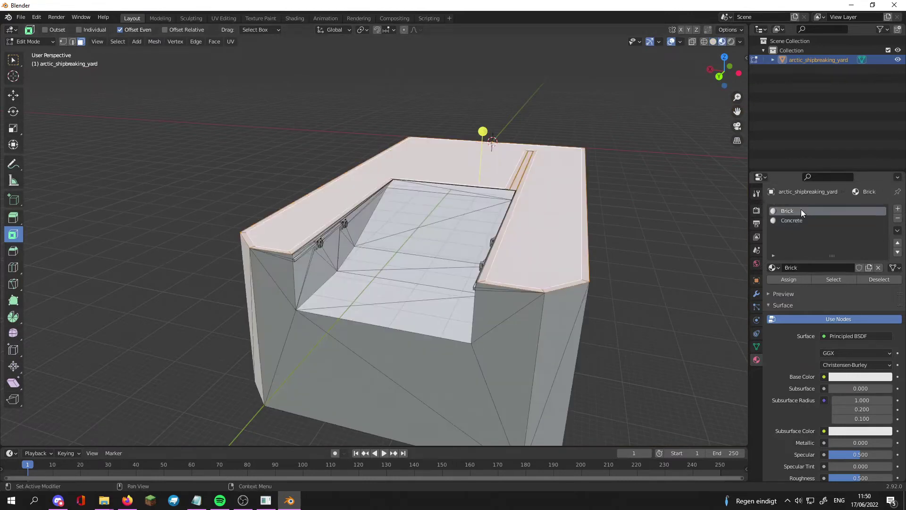
{"action": "left_click", "coordinate": [861, 377]}
{"action": "left_click_drag", "start_coordinate": [845, 286], "coordinate": [840, 286]}
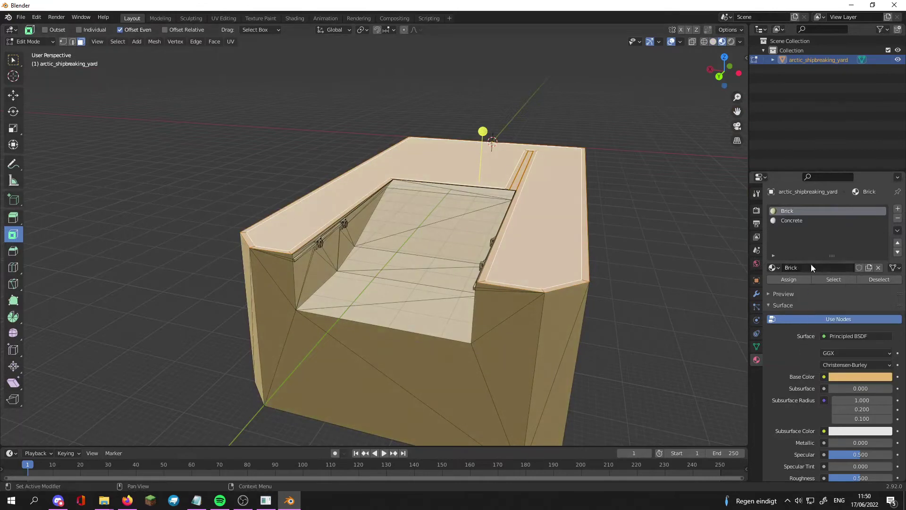
Give the Concrete material a muted purple base color and assign it to the selected deck faces.
{"action": "left_click", "coordinate": [802, 220]}
{"action": "left_click", "coordinate": [844, 377]}
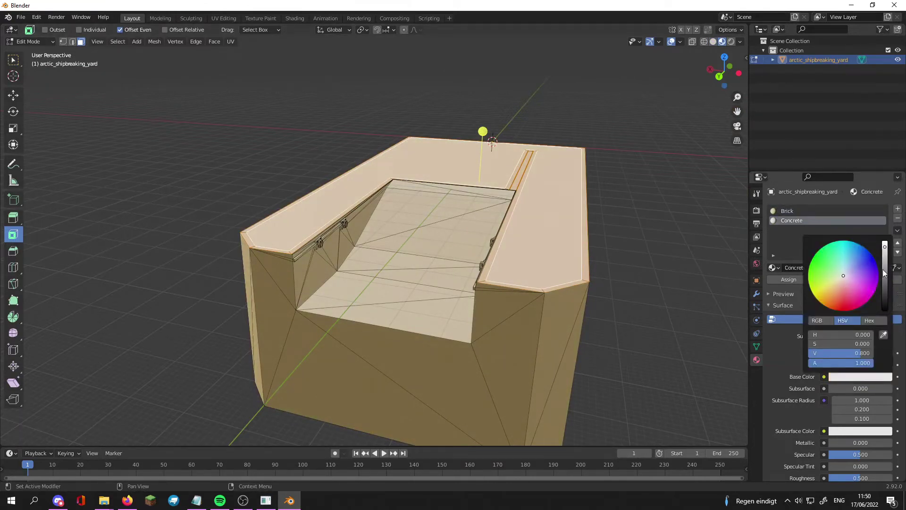
{"action": "left_click_drag", "start_coordinate": [884, 247], "coordinate": [875, 287]}
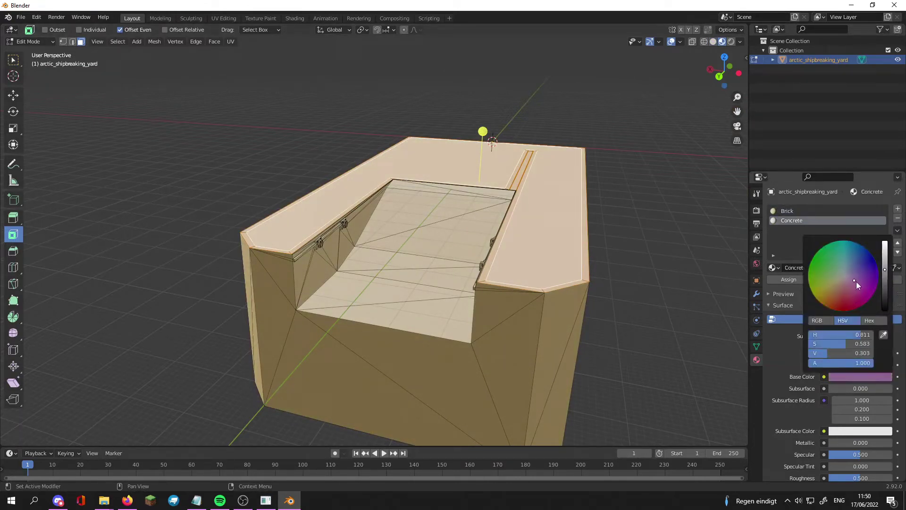
{"action": "left_click", "coordinate": [788, 279]}
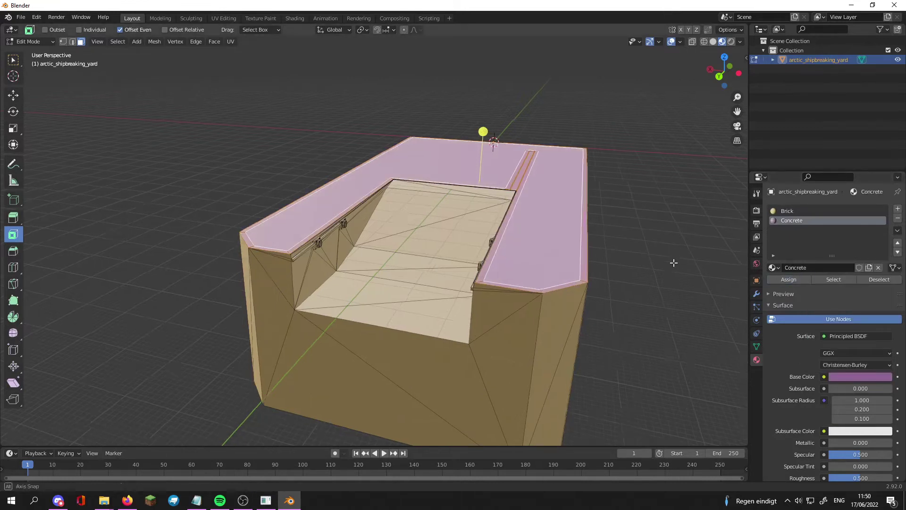
In Object Mode, darken the Concrete base color to about H 0.735, S 0.343, V 0.024.
{"action": "scroll", "coordinate": [664, 287], "scroll_direction": "up", "scroll_amount": 2}
{"action": "middle_click_drag", "start_coordinate": [613, 283], "coordinate": [705, 257]}
{"action": "key", "text": "Tab"}
{"action": "scroll", "coordinate": [664, 286], "scroll_direction": "down", "scroll_amount": 2}
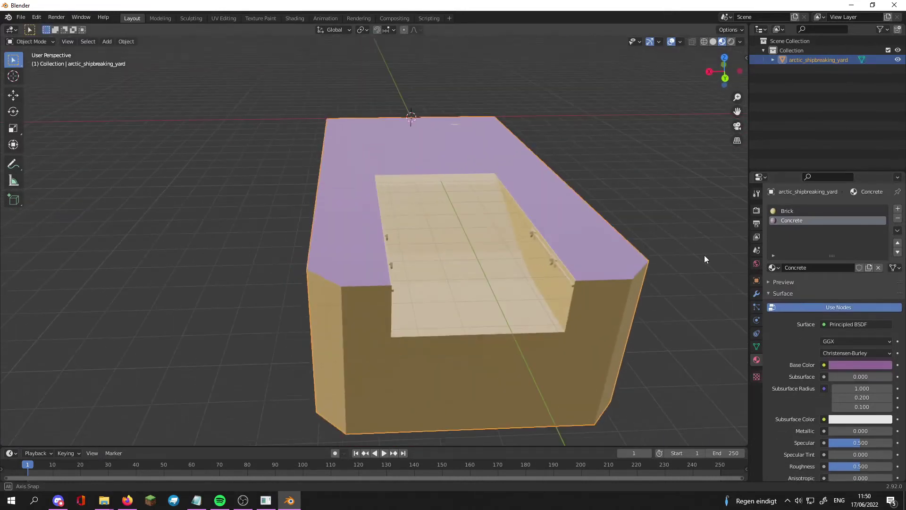
{"action": "left_click", "coordinate": [835, 364]}
{"action": "left_click_drag", "start_coordinate": [884, 281], "coordinate": [884, 286]}
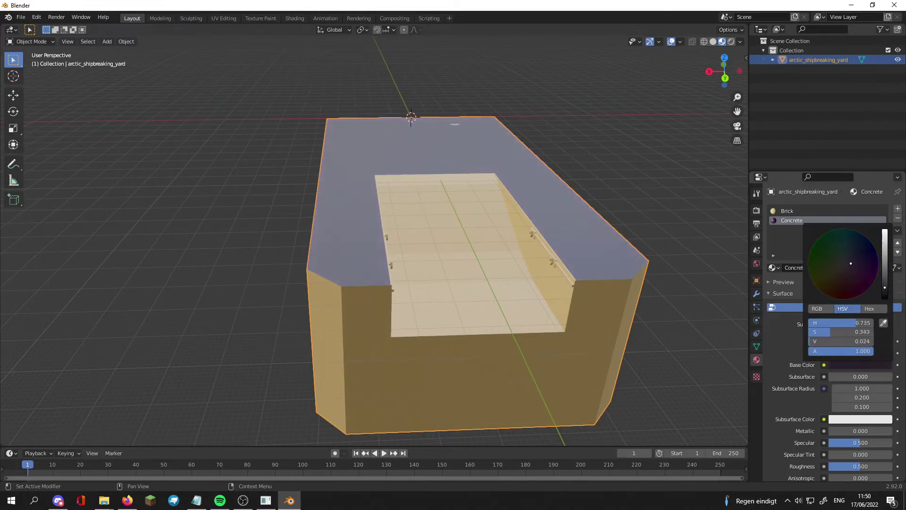
Change the Brick base color to a muted reddish brown, about H 0.052, S 0.524, V 0.439.
{"action": "left_click", "coordinate": [796, 211]}
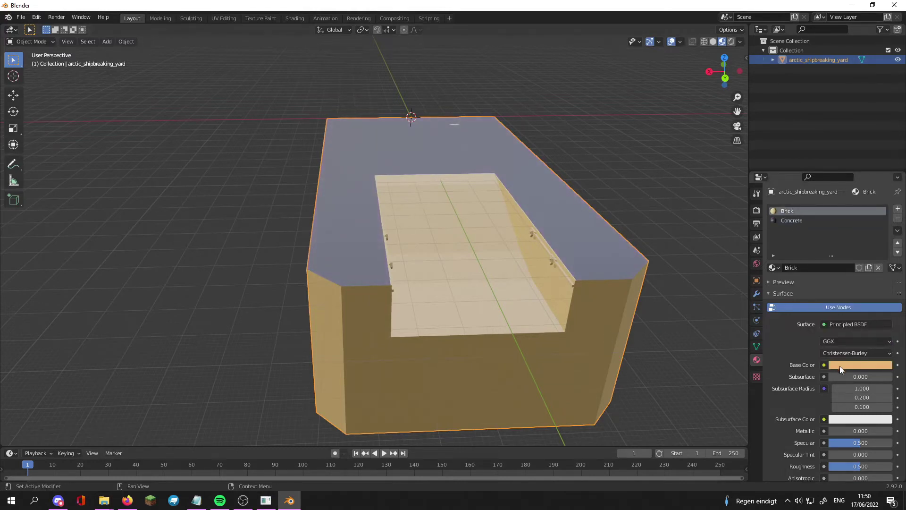
{"action": "left_click", "coordinate": [839, 366]}
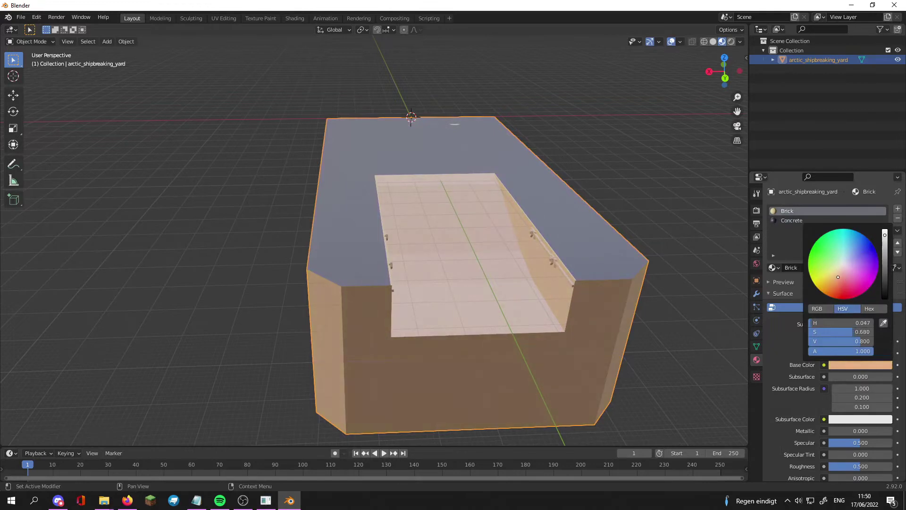
{"action": "left_click_drag", "start_coordinate": [889, 255], "coordinate": [882, 253]}
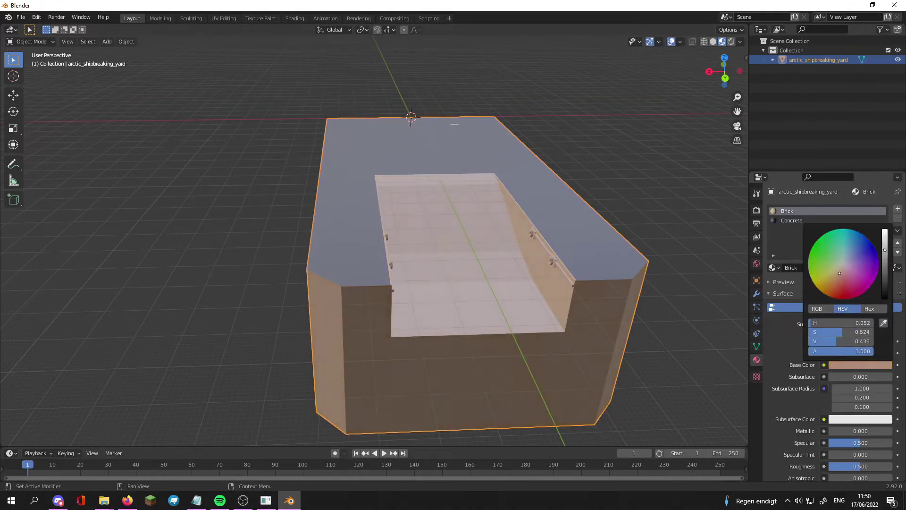
Circle-select the faces at the end of the long deck groove and assign the Concrete material to the selection.
{"action": "middle_click_drag", "start_coordinate": [631, 324], "coordinate": [484, 253]}
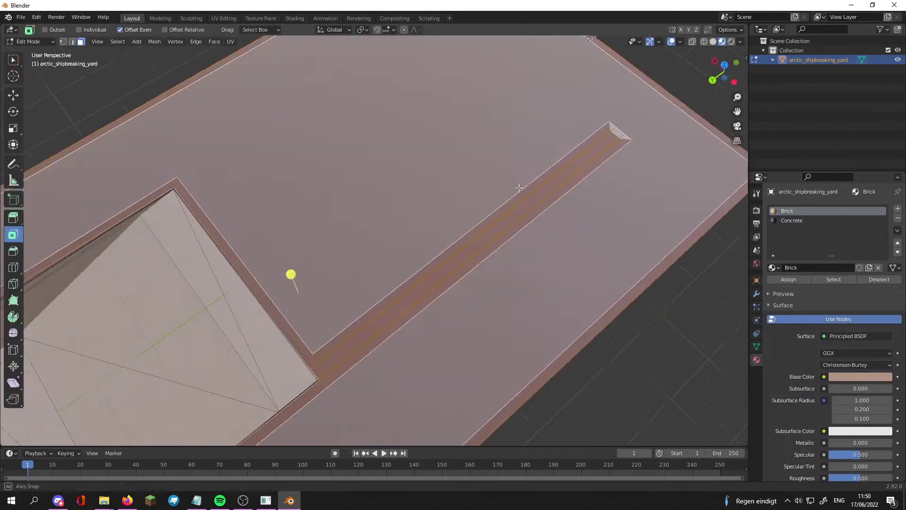
{"action": "middle_click_drag", "start_coordinate": [291, 274], "coordinate": [28, 271]}
{"action": "scroll", "coordinate": [624, 182], "scroll_direction": "up", "scroll_amount": 3}
{"action": "key", "text": "c"}
{"action": "left_click_drag", "start_coordinate": [623, 181], "coordinate": [591, 192]}
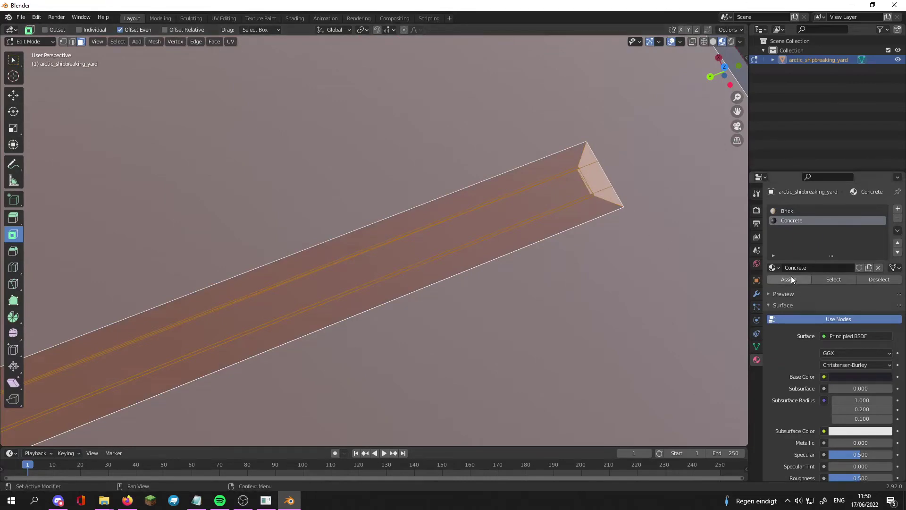
{"action": "key", "text": "Tab"}
{"action": "scroll", "coordinate": [554, 234], "scroll_direction": "down", "scroll_amount": 10}
Select the narrow border faces along the deck edges and around the ramp and assign them the Brick material.
{"action": "mouse_move", "coordinate": [554, 235]}
{"action": "middle_mouse_down"}
{"action": "mouse_move", "coordinate": [631, 177]}
{"action": "mouse_move", "coordinate": [590, 217]}
{"action": "mouse_move", "coordinate": [174, 269]}
{"action": "middle_mouse_up"}
{"action": "key", "text": "Tab"}
{"action": "key", "text": "c"}
{"action": "right_click", "coordinate": [173, 270]}
{"action": "middle_click_drag", "start_coordinate": [481, 310], "coordinate": [423, 444], "text": "shift"}
{"action": "left_click", "coordinate": [370, 126], "text": "ctrl"}
{"action": "left_click", "coordinate": [355, 222], "text": "ctrl"}
{"action": "middle_click_drag", "start_coordinate": [355, 222], "coordinate": [424, 193], "text": "shift"}
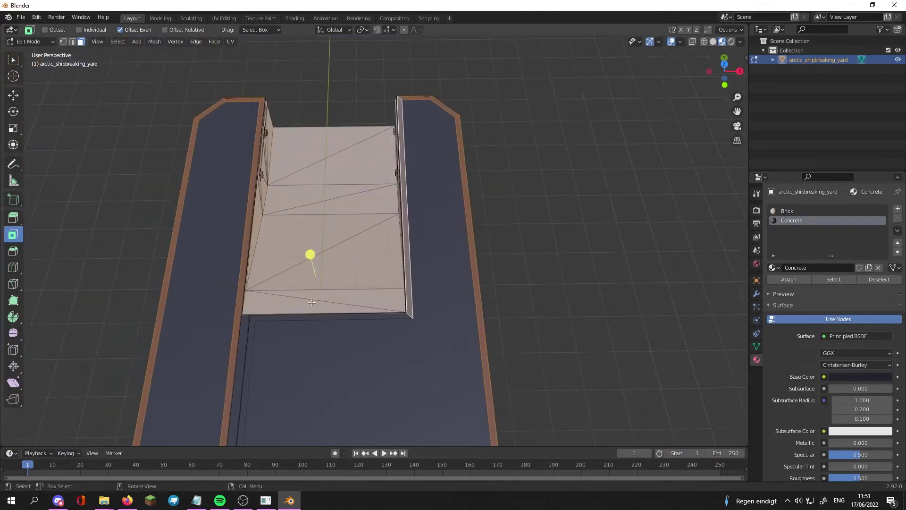
{"action": "scroll", "coordinate": [311, 264], "scroll_direction": "up", "scroll_amount": 3}
{"action": "middle_click_drag", "start_coordinate": [283, 293], "coordinate": [476, 162], "text": "shift"}
{"action": "left_click", "coordinate": [790, 212]}
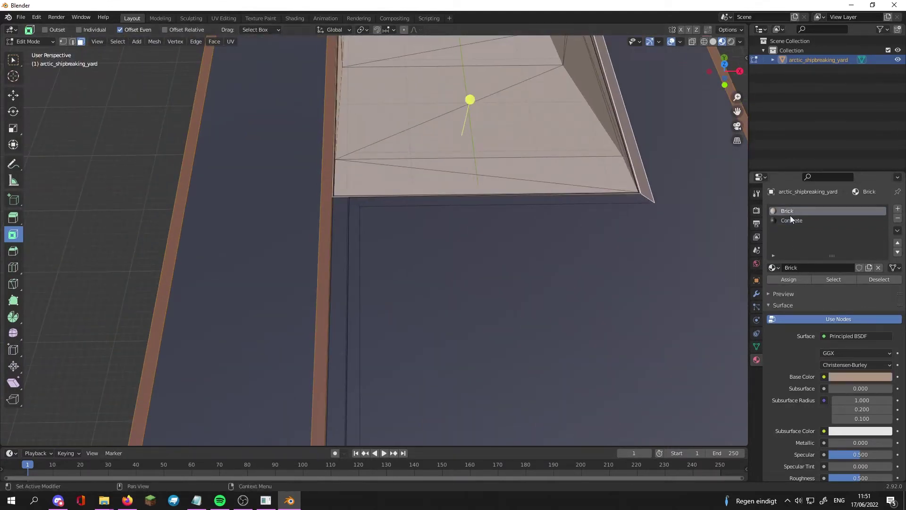
{"action": "scroll", "coordinate": [566, 243], "scroll_direction": "down", "scroll_amount": 6}
{"action": "key", "text": "Tab"}
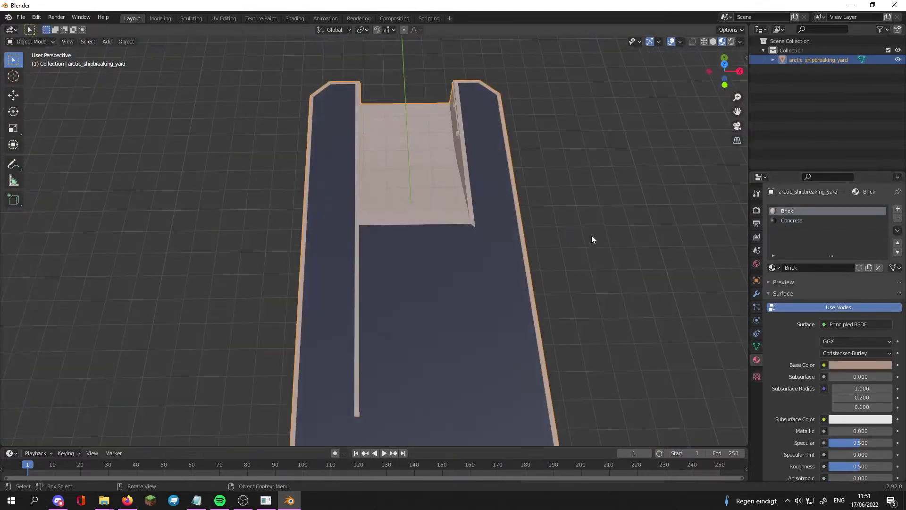
Examine the recolored deck, borders and ramp from several sides.
{"action": "middle_click_drag", "start_coordinate": [592, 247], "coordinate": [394, 228]}
{"action": "middle_click_drag", "start_coordinate": [323, 270], "coordinate": [455, 293], "text": "shift"}
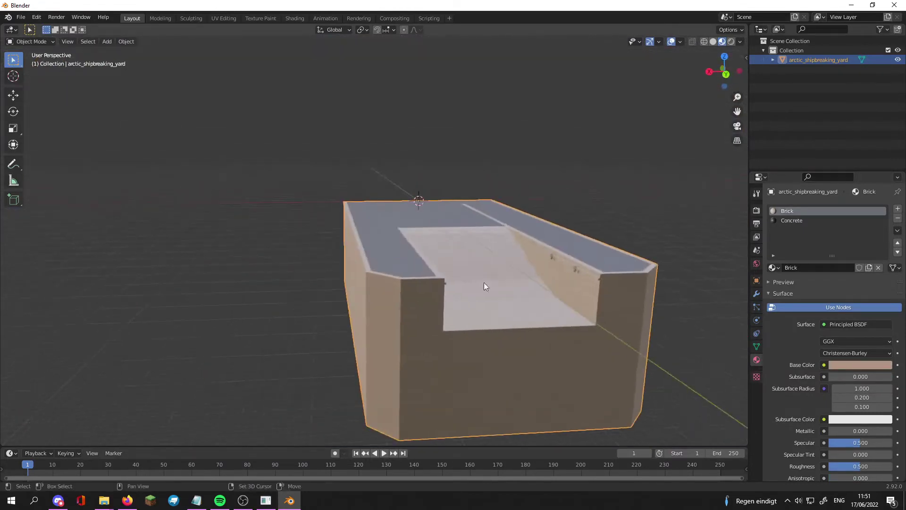
{"action": "scroll", "coordinate": [455, 293], "scroll_direction": "up", "scroll_amount": 5}
{"action": "middle_click_drag", "start_coordinate": [403, 259], "coordinate": [395, 275]}
{"action": "scroll", "coordinate": [396, 275], "scroll_direction": "down", "scroll_amount": 6}
{"action": "middle_click_drag", "start_coordinate": [422, 246], "coordinate": [368, 260]}
{"action": "scroll", "coordinate": [449, 305], "scroll_direction": "up", "scroll_amount": 5}
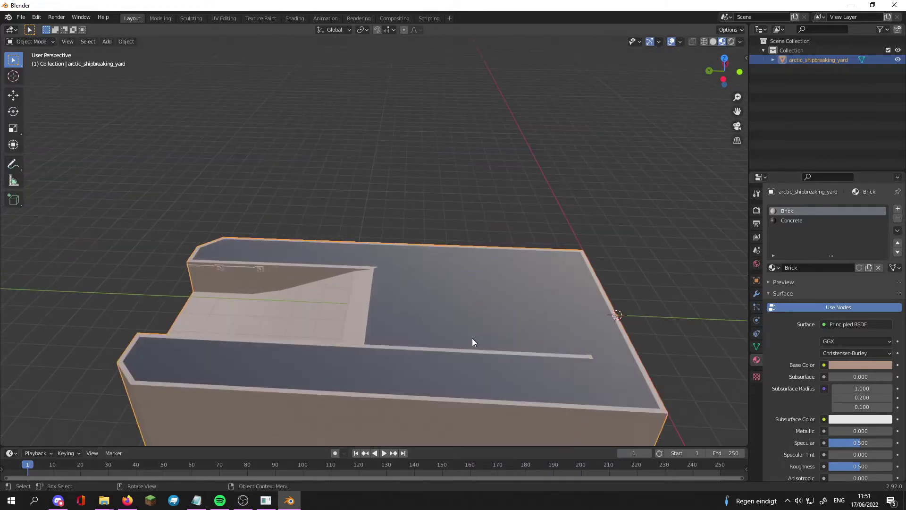
{"action": "scroll", "coordinate": [457, 299], "scroll_direction": "down", "scroll_amount": 2}
From the top view, knife-cut a rectangle into the deck surface just behind the ramp's inner end.
{"action": "key", "text": "Tab"}
{"action": "middle_click_drag", "start_coordinate": [457, 299], "coordinate": [370, 293], "text": "shift"}
{"action": "left_click", "coordinate": [377, 278]}
{"action": "scroll", "coordinate": [268, 297], "scroll_direction": "up", "scroll_amount": 1}
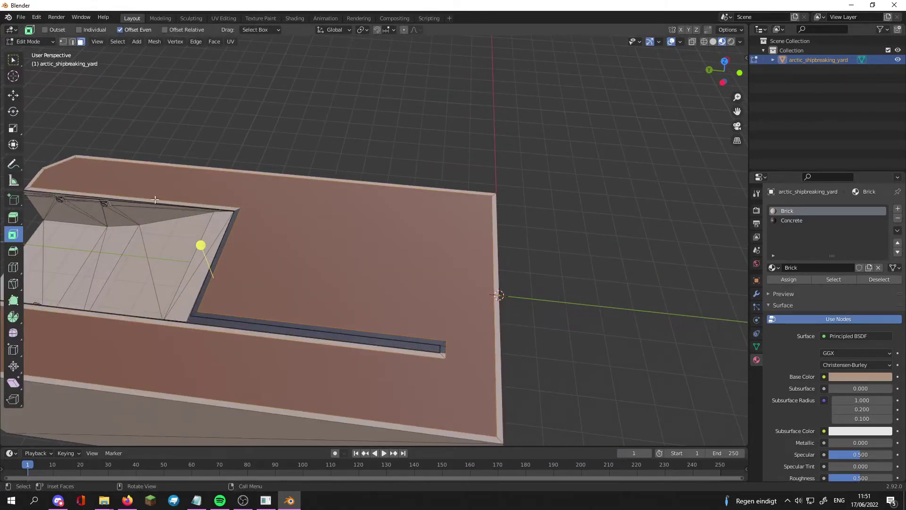
{"action": "left_click", "coordinate": [576, 259]}
{"action": "key", "text": "KP_7"}
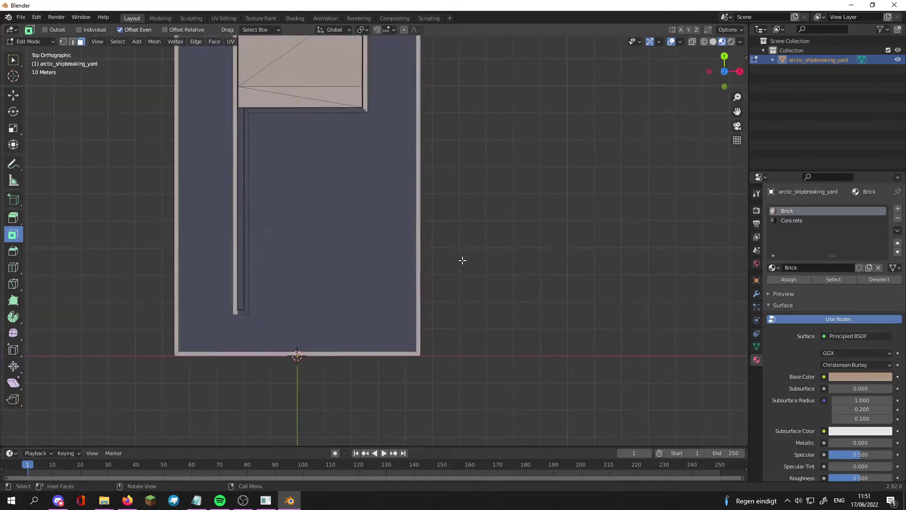
{"action": "key", "text": "k"}
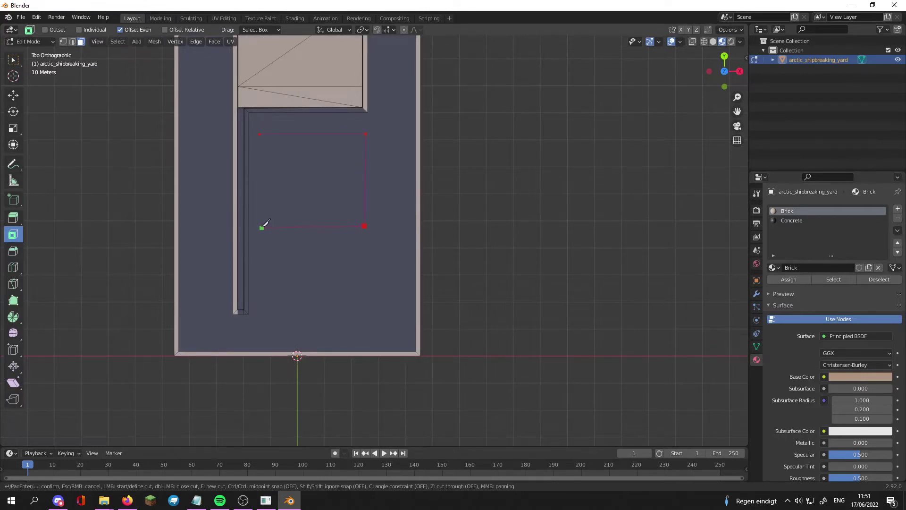
{"action": "key", "text": "Return"}
Extrude the cut rectangle upward and lower its top face about 10.73 m along global Z into a low raised pad.
{"action": "left_click", "coordinate": [345, 172]}
{"action": "middle_click_drag", "start_coordinate": [344, 172], "coordinate": [459, 246]}
{"action": "key", "text": "e"}
{"action": "left_click", "coordinate": [422, 158]}
{"action": "key", "text": "Tab"}
Examine the raised pad and the whole yard from different angles in Object and Edit Mode.
{"action": "key", "text": "Tab"}
{"action": "key", "text": "g"}
{"action": "key", "text": "z"}
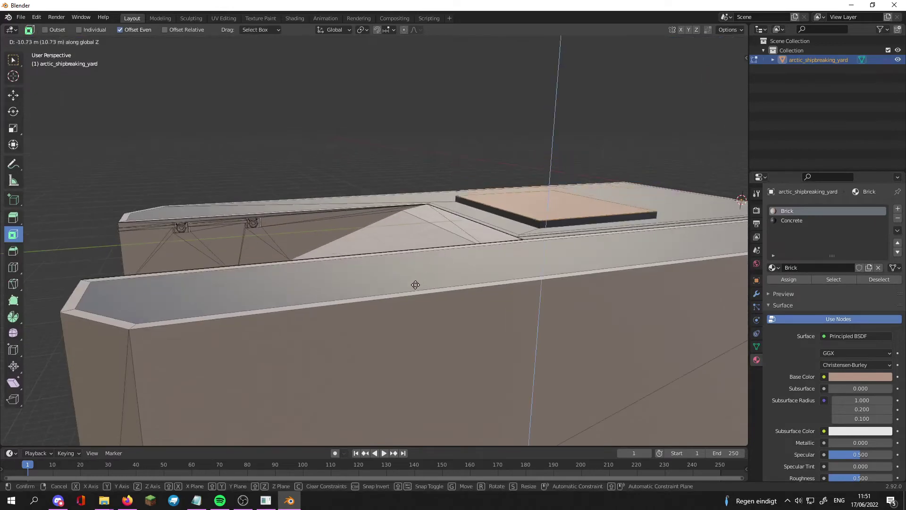
{"action": "left_click", "coordinate": [414, 284]}
{"action": "key", "text": "Tab"}
{"action": "middle_click_drag", "start_coordinate": [414, 284], "coordinate": [385, 234]}
{"action": "scroll", "coordinate": [477, 323], "scroll_direction": "down", "scroll_amount": 4}
{"action": "key", "text": "Tab"}
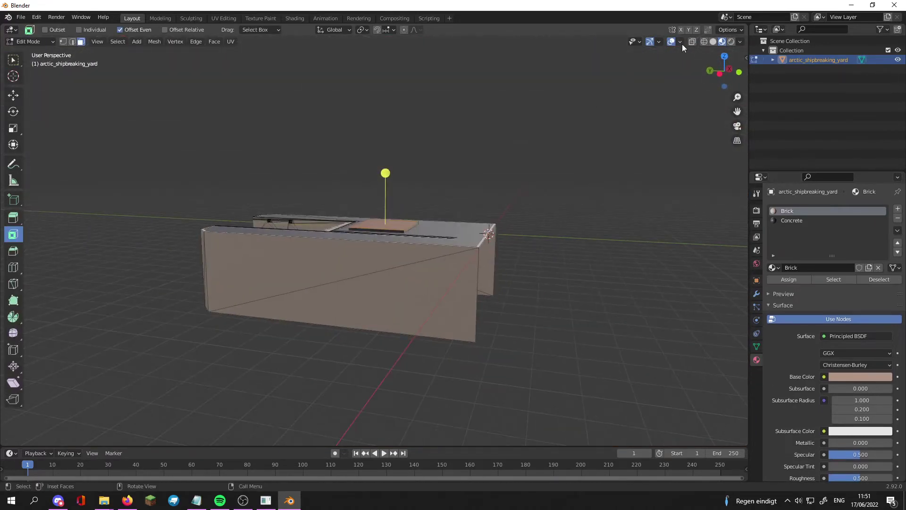
{"action": "left_click", "coordinate": [680, 41]}
{"action": "middle_click_drag", "start_coordinate": [529, 206], "coordinate": [469, 234]}
{"action": "key", "text": "Tab"}
Compare solid shading with material preview and return to solid shading that displays vertex colors.
{"action": "left_click", "coordinate": [712, 41]}
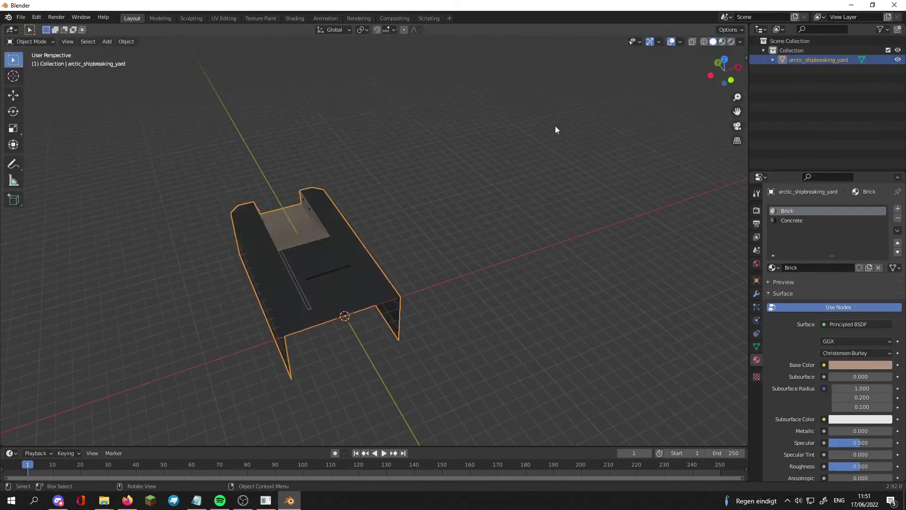
{"action": "mouse_move", "coordinate": [482, 178]}
{"action": "middle_mouse_down"}
{"action": "mouse_move", "coordinate": [455, 299]}
{"action": "mouse_move", "coordinate": [428, 266]}
{"action": "mouse_move", "coordinate": [461, 267]}
{"action": "mouse_move", "coordinate": [402, 265]}
{"action": "mouse_move", "coordinate": [419, 237]}
{"action": "mouse_move", "coordinate": [433, 255]}
{"action": "mouse_move", "coordinate": [500, 275]}
{"action": "mouse_move", "coordinate": [405, 234]}
{"action": "mouse_move", "coordinate": [415, 218]}
{"action": "middle_mouse_up"}
{"action": "scroll", "coordinate": [500, 271], "scroll_direction": "down", "scroll_amount": 1}
{"action": "left_click", "coordinate": [722, 42]}
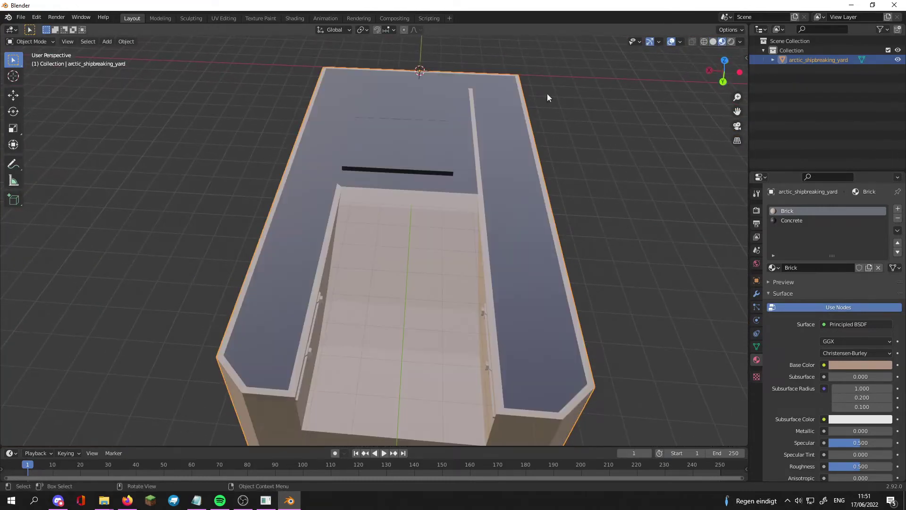
{"action": "left_click", "coordinate": [713, 41]}
{"action": "left_click", "coordinate": [740, 41]}
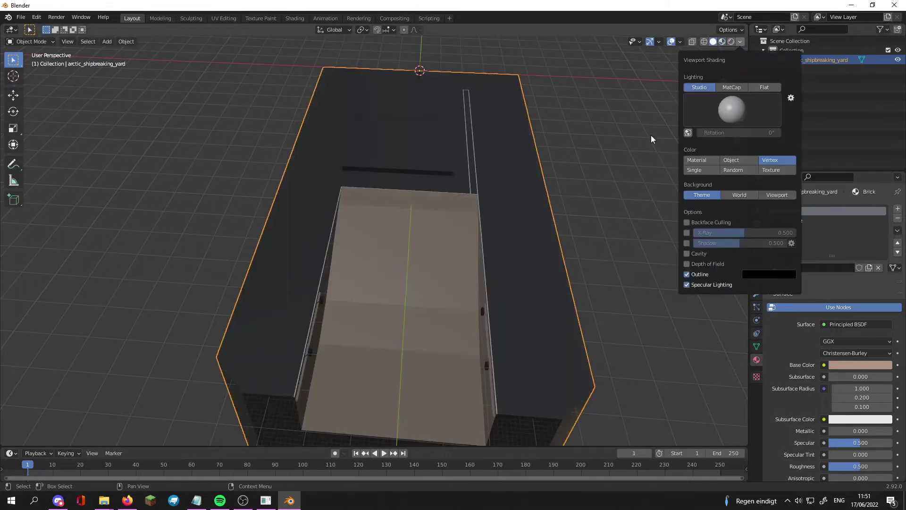
Select the whole yard mesh and separate it by material into individual objects.
{"action": "key", "text": "Tab"}
{"action": "key", "text": "a"}
{"action": "left_click", "coordinate": [154, 42]}
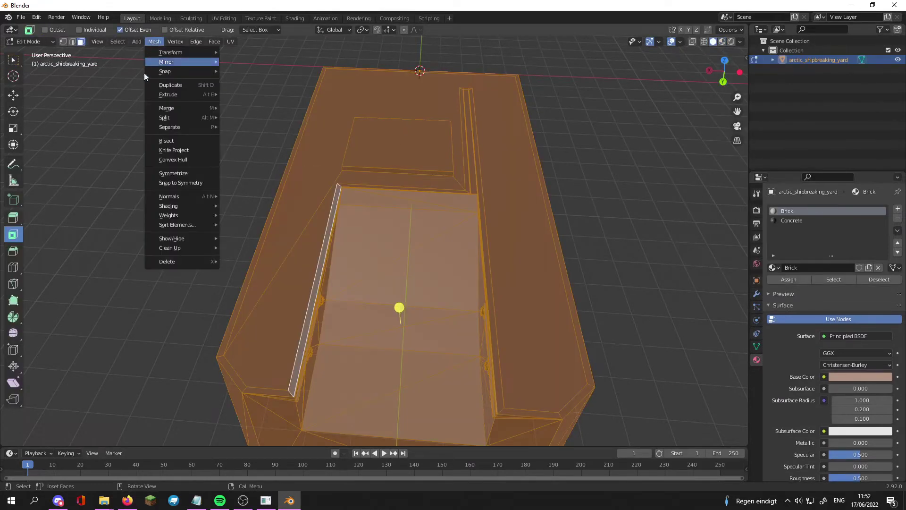
{"action": "mouse_move", "coordinate": [179, 130]}
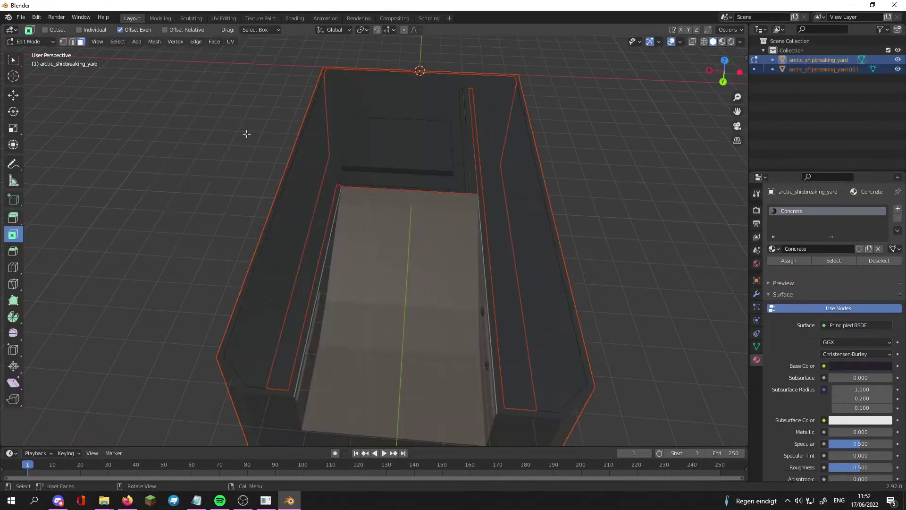
{"action": "key", "text": "Tab"}
Select the separated Brick object and switch it to Vertex Paint mode.
{"action": "left_click", "coordinate": [261, 394]}
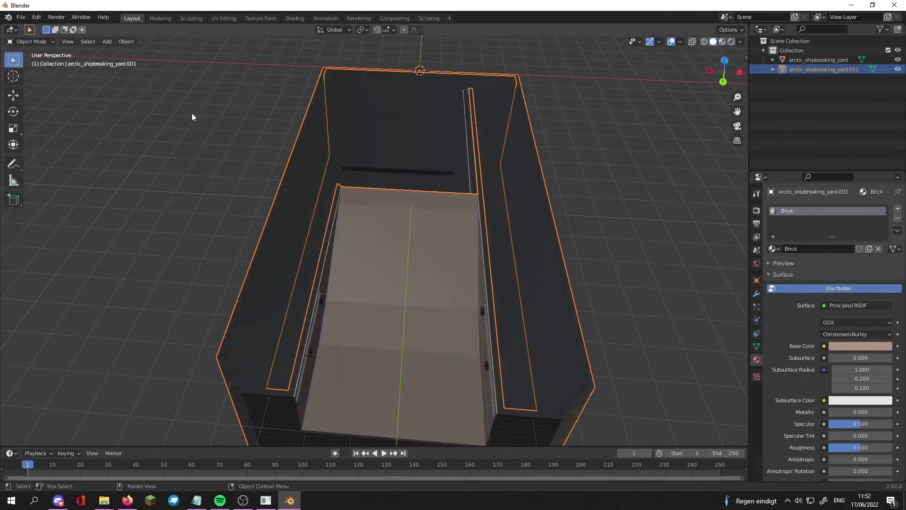
{"action": "left_click", "coordinate": [53, 42]}
{"action": "left_click", "coordinate": [45, 84]}
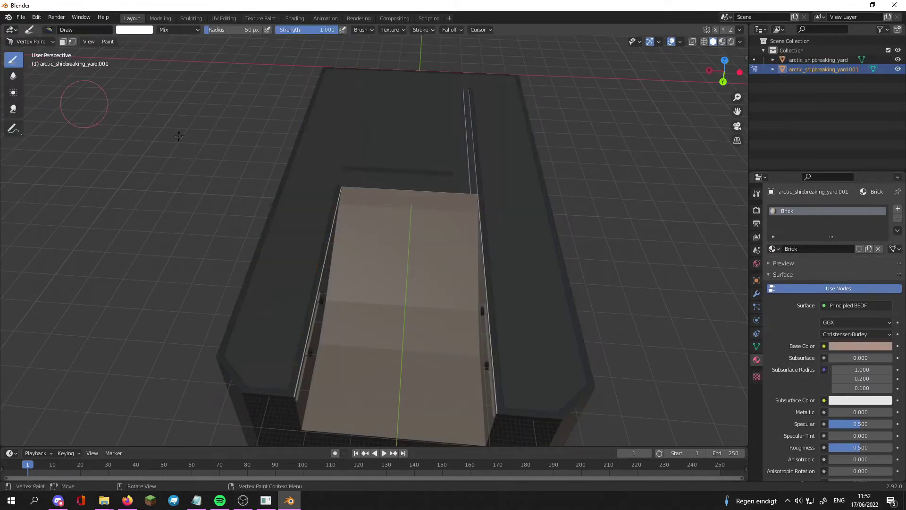
Set the paint brush color to a light salmon pink and fill the Brick object's vertex colors with it.
{"action": "key", "text": "n"}
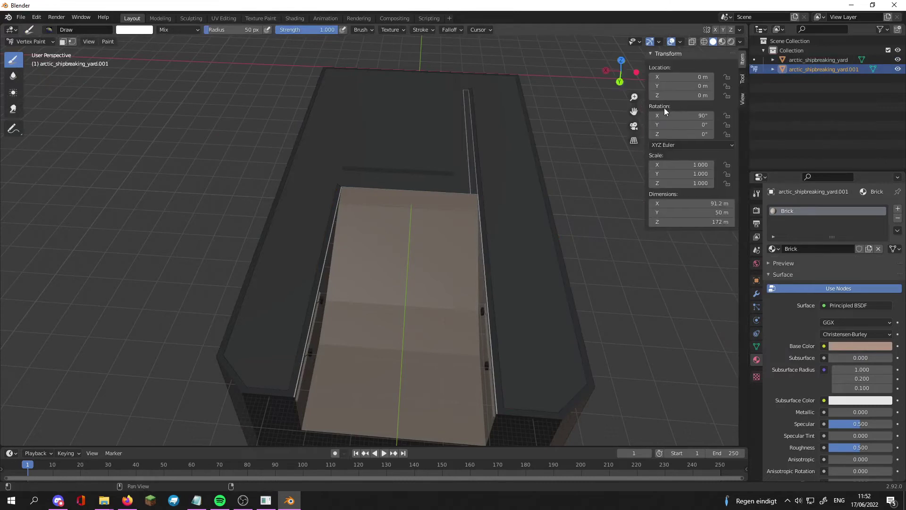
{"action": "left_click", "coordinate": [741, 79]}
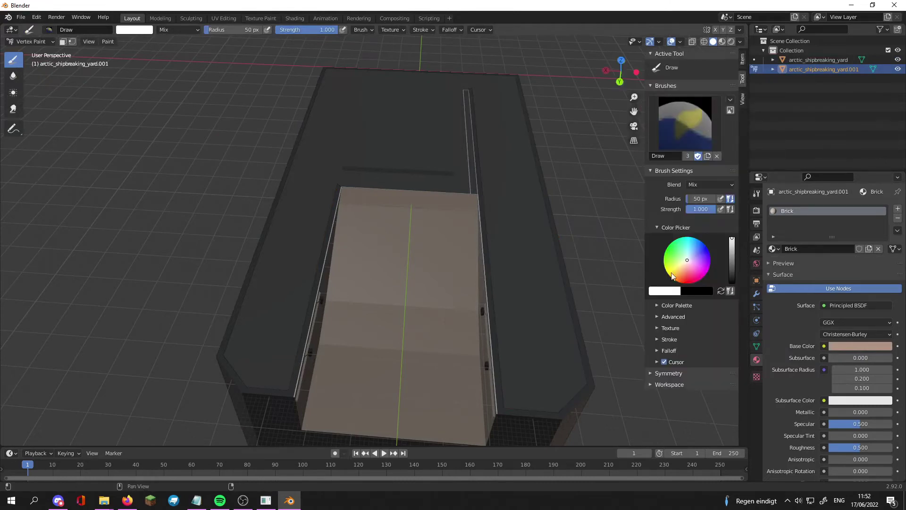
{"action": "left_click", "coordinate": [669, 295]}
{"action": "left_click", "coordinate": [684, 267]}
{"action": "left_click", "coordinate": [108, 41]}
{"action": "left_click", "coordinate": [123, 53]}
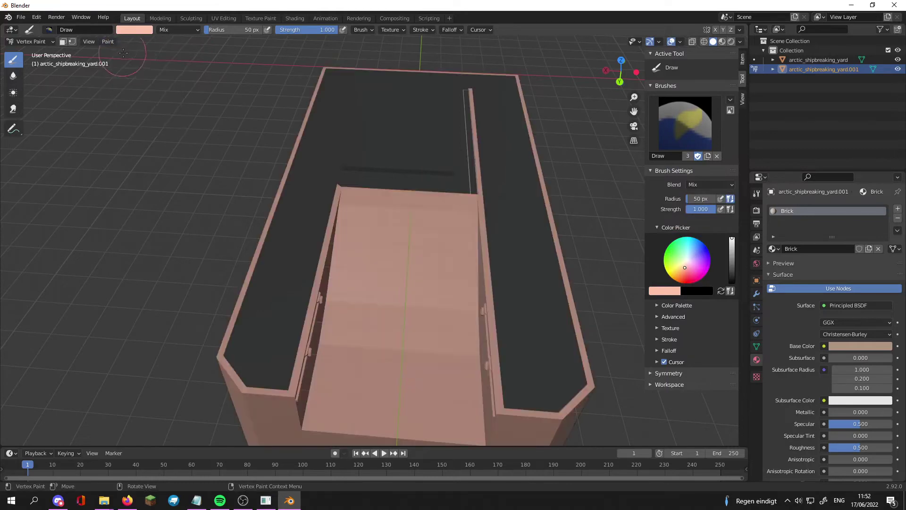
{"action": "middle_click_drag", "start_coordinate": [266, 197], "coordinate": [253, 192]}
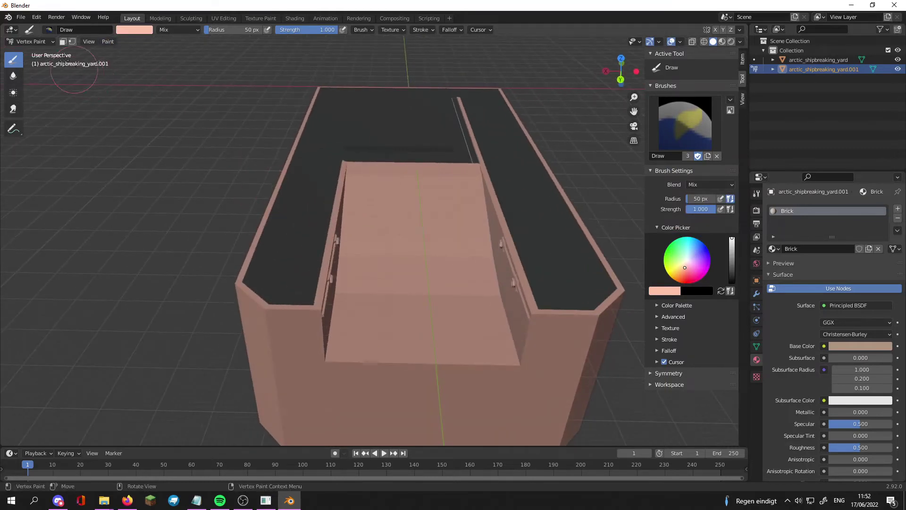
Return to Object Mode, select both the Concrete and Brick objects, and join them into one object.
{"action": "left_click", "coordinate": [50, 43]}
{"action": "left_click", "coordinate": [33, 52]}
{"action": "left_click", "coordinate": [297, 239]}
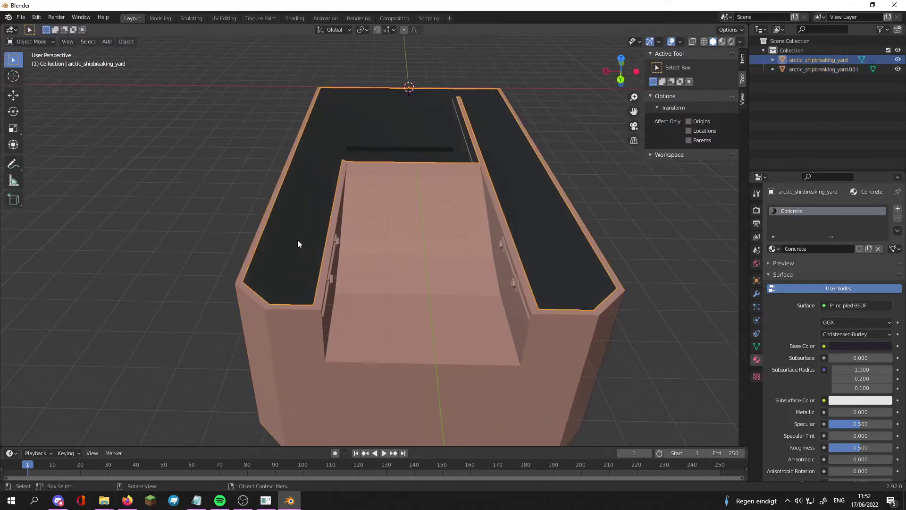
{"action": "middle_click_drag", "start_coordinate": [297, 239], "coordinate": [217, 255]}
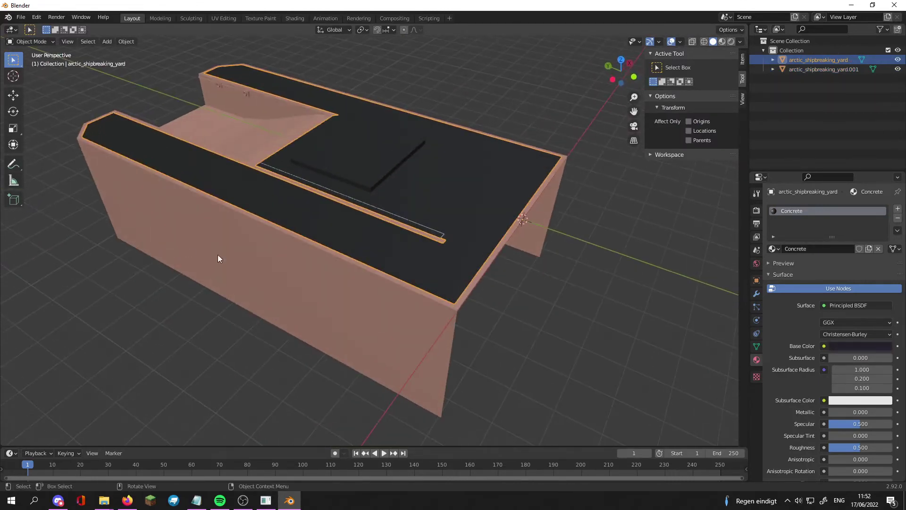
{"action": "left_click", "coordinate": [276, 259], "text": "shift"}
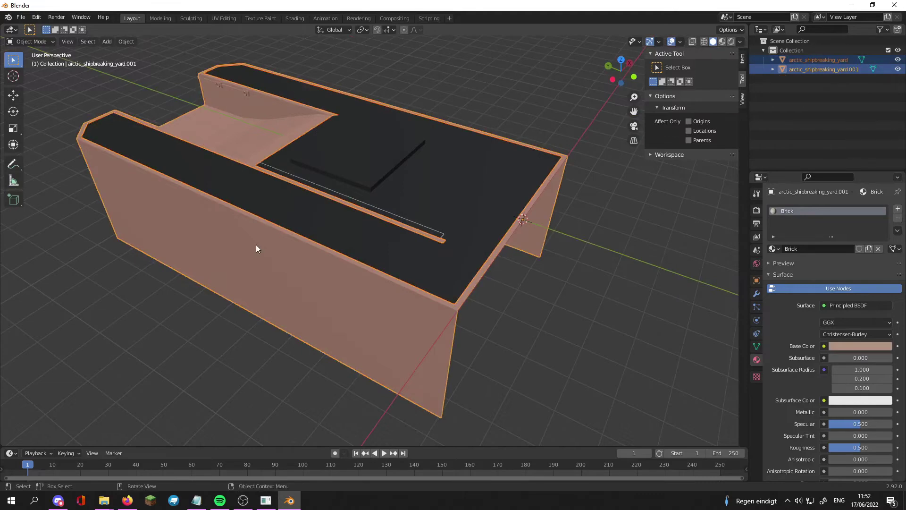
{"action": "middle_click_drag", "start_coordinate": [262, 251], "coordinate": [372, 233]}
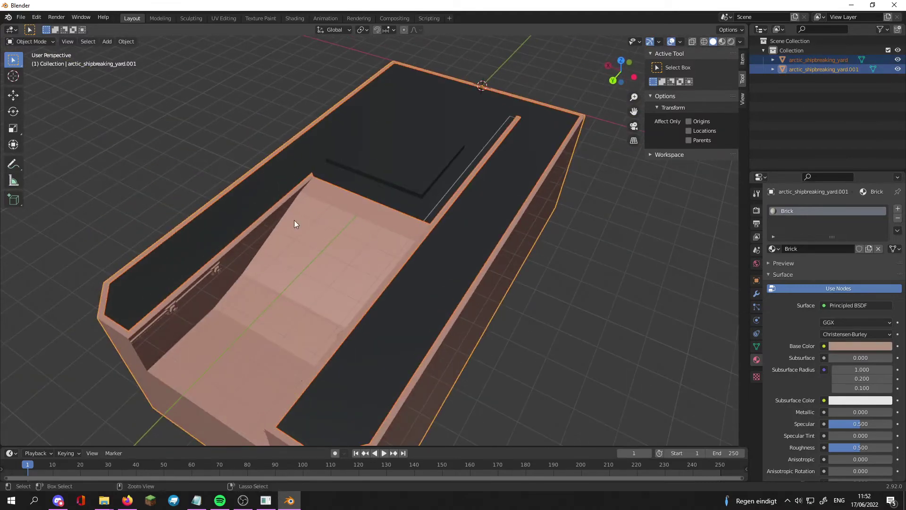
{"action": "key", "text": "ctrl+j"}
Triangulate all faces of the joined yard mesh and delete its loose vertices and edges.
{"action": "left_click", "coordinate": [126, 42]}
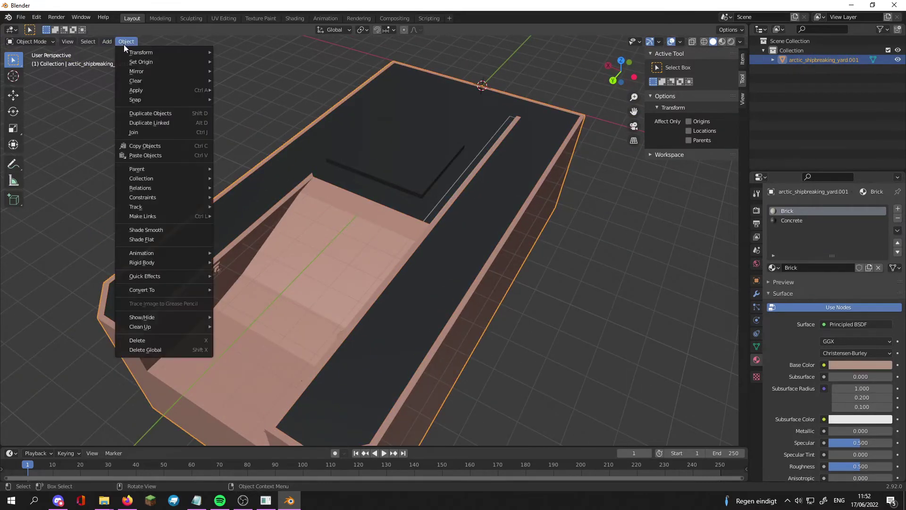
{"action": "mouse_move", "coordinate": [171, 66]}
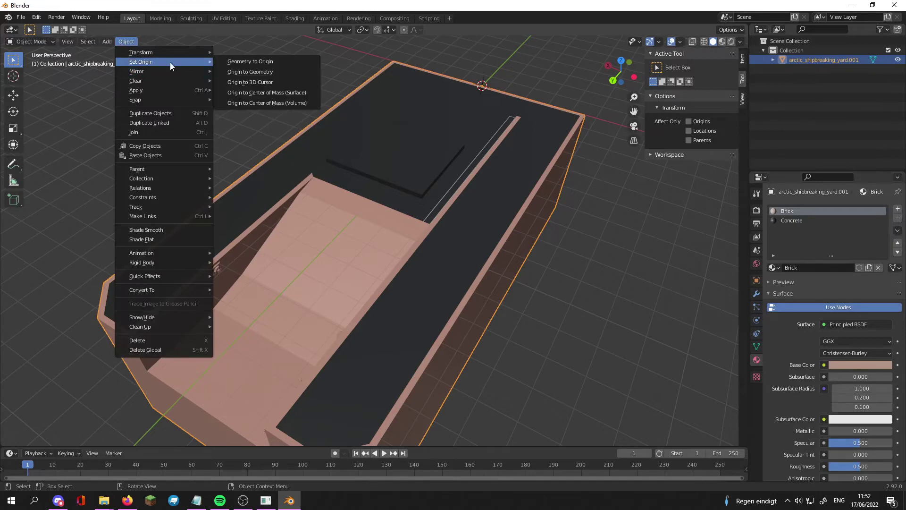
{"action": "key", "text": "Tab"}
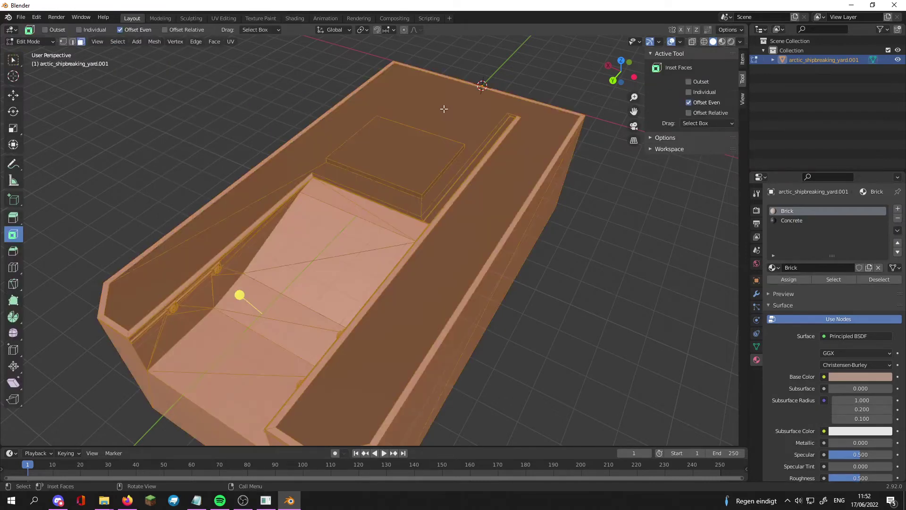
{"action": "key", "text": "ctrl+t"}
{"action": "left_click", "coordinate": [154, 41]}
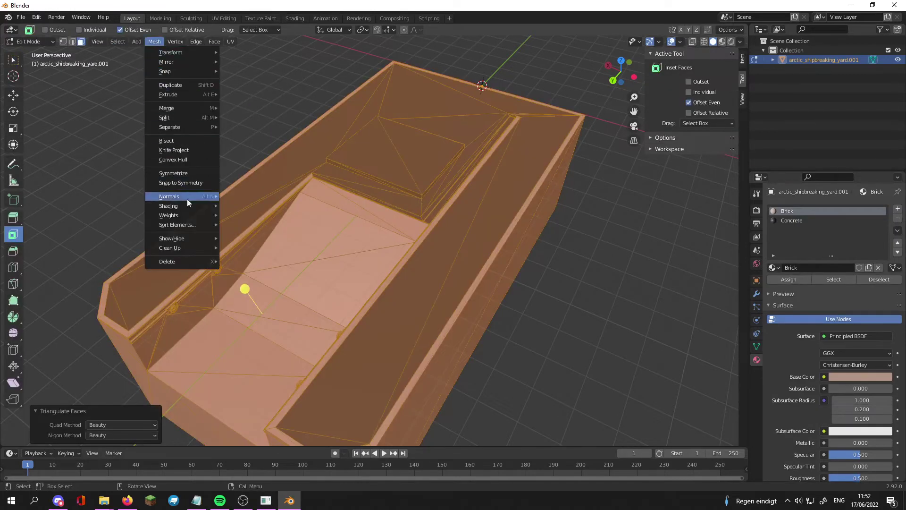
{"action": "mouse_move", "coordinate": [191, 250]}
{"action": "left_click", "coordinate": [236, 247]}
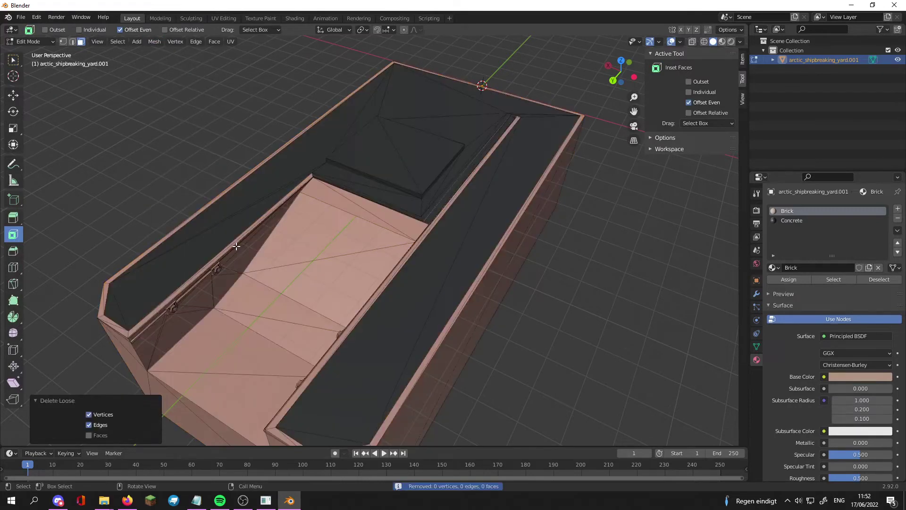
{"action": "key", "text": "Tab"}
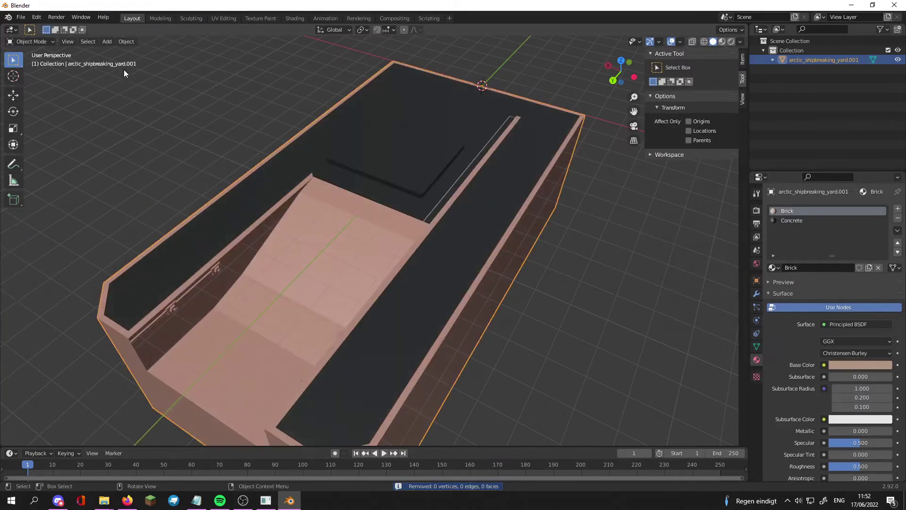
Deselect the yard mesh and start a Stanford (.ply) export.
{"action": "left_click", "coordinate": [127, 72]}
{"action": "middle_click_drag", "start_coordinate": [184, 257], "coordinate": [678, 309]}
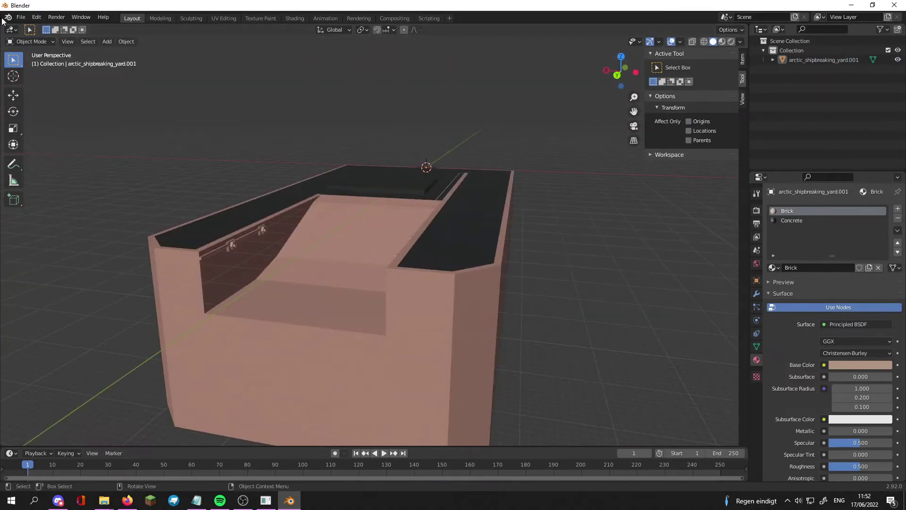
{"action": "left_click", "coordinate": [20, 17]}
{"action": "mouse_move", "coordinate": [36, 154]}
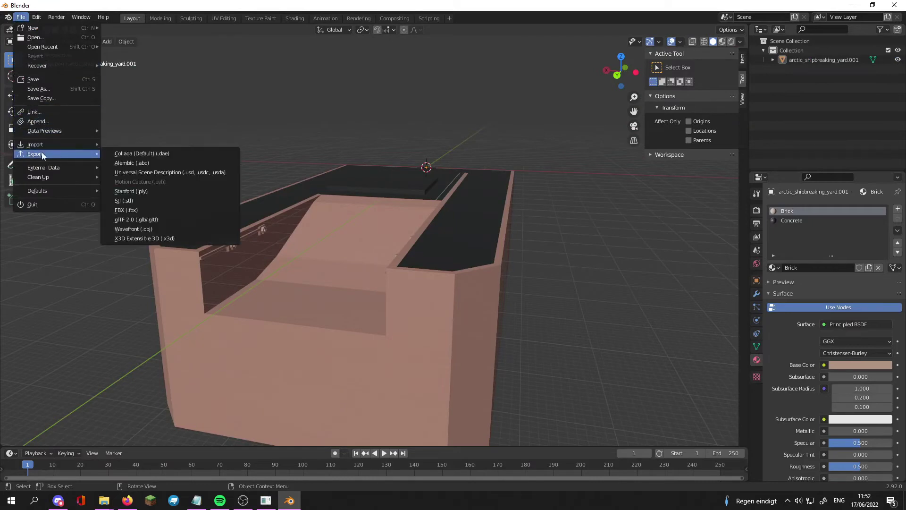
{"action": "left_click", "coordinate": [171, 190]}
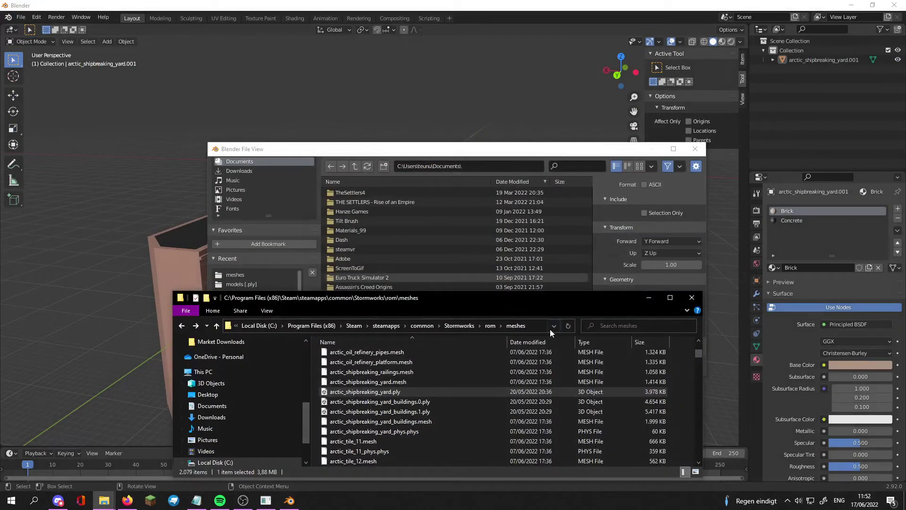
{"action": "left_click", "coordinate": [543, 331]}
{"action": "right_click", "coordinate": [542, 331]}
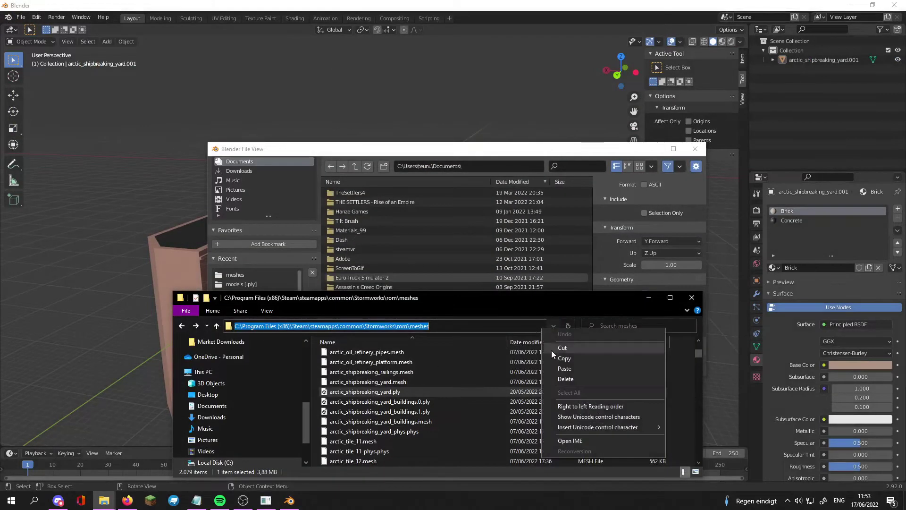
{"action": "left_click", "coordinate": [564, 359]}
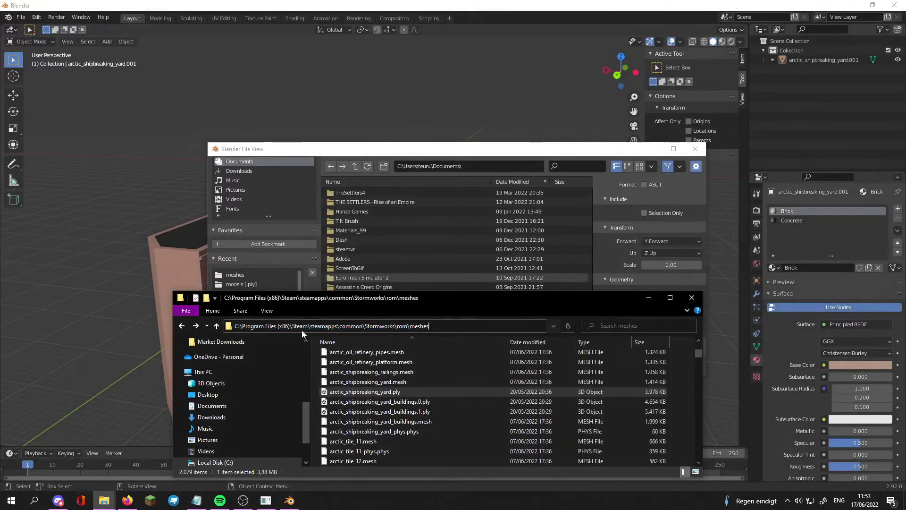
Copy the path of the Stormworks rom folder from File Explorer and open that folder in the export dialog.
{"action": "left_click", "coordinate": [181, 325]}
{"action": "left_click", "coordinate": [515, 330]}
{"action": "right_click", "coordinate": [515, 331]}
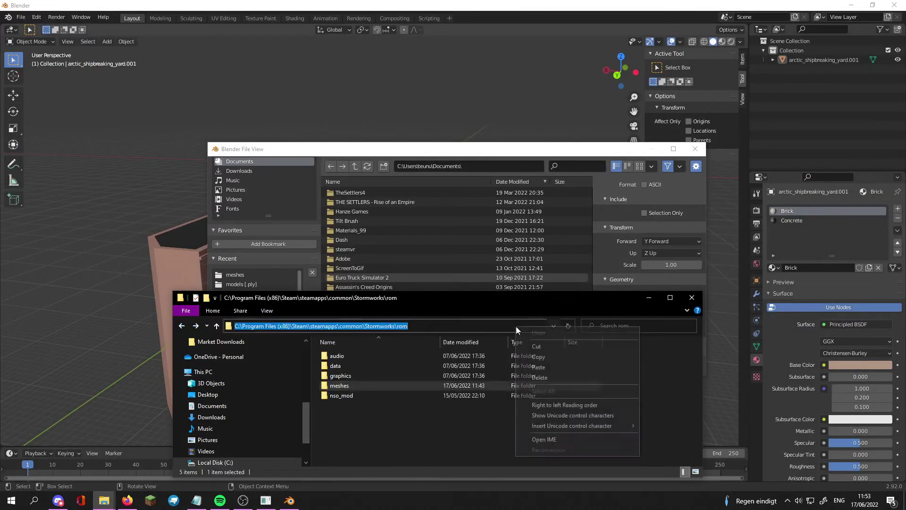
{"action": "left_click", "coordinate": [557, 359]}
{"action": "left_click", "coordinate": [504, 166]}
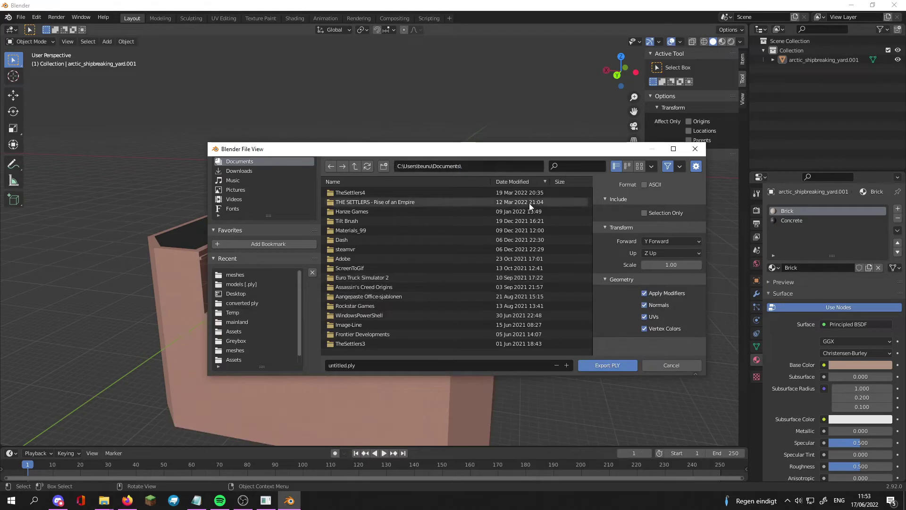
{"action": "key", "text": "ctrl+v"}
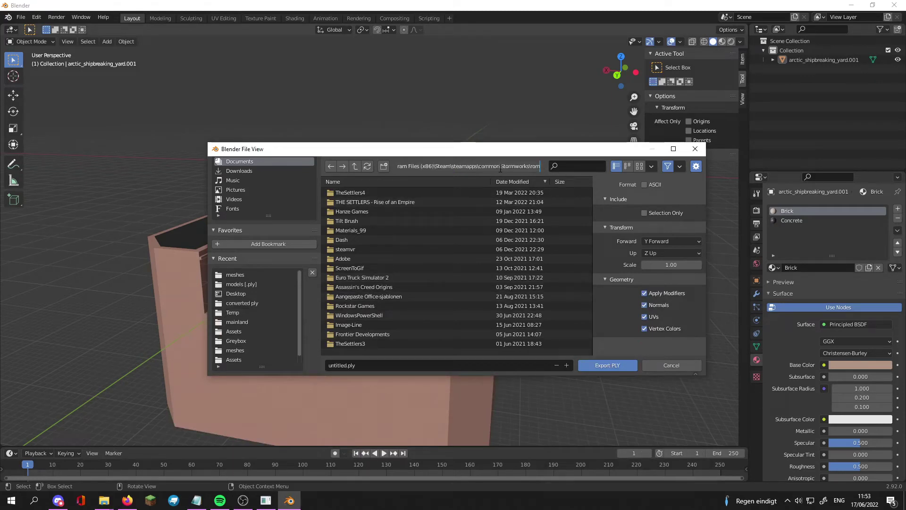
{"action": "key", "text": "Return"}
Create a new folder named my_modification inside the rom folder and open it.
{"action": "right_click", "coordinate": [397, 266]}
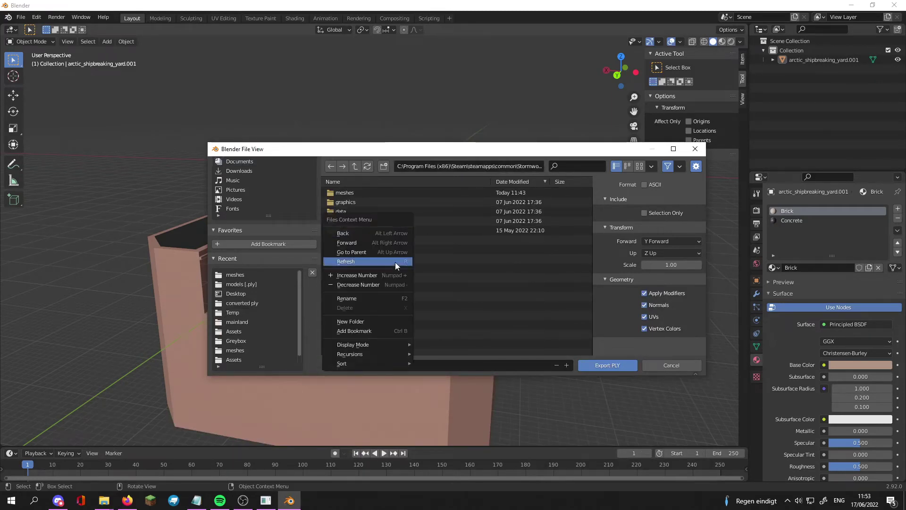
{"action": "left_click", "coordinate": [456, 307]}
{"action": "right_click", "coordinate": [499, 315]}
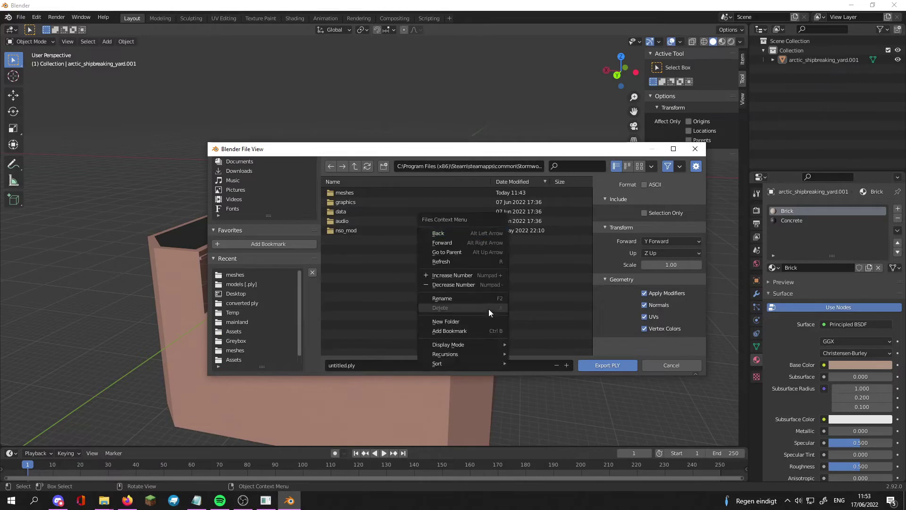
{"action": "left_click", "coordinate": [383, 165]}
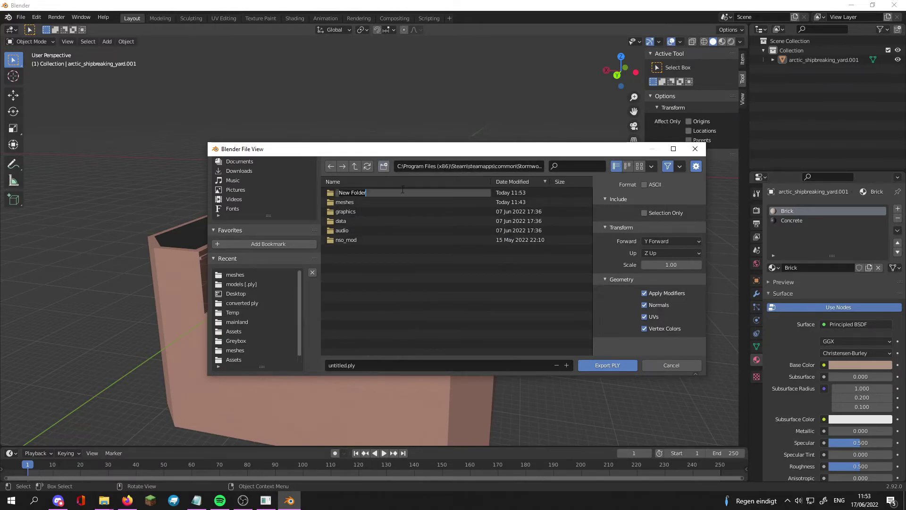
{"action": "key", "text": "BackSpace"}
{"action": "key", "text": "Return"}
{"action": "double_click", "coordinate": [402, 192]}
Create a folder named meshes inside my_modification and open it.
{"action": "right_click", "coordinate": [400, 220]}
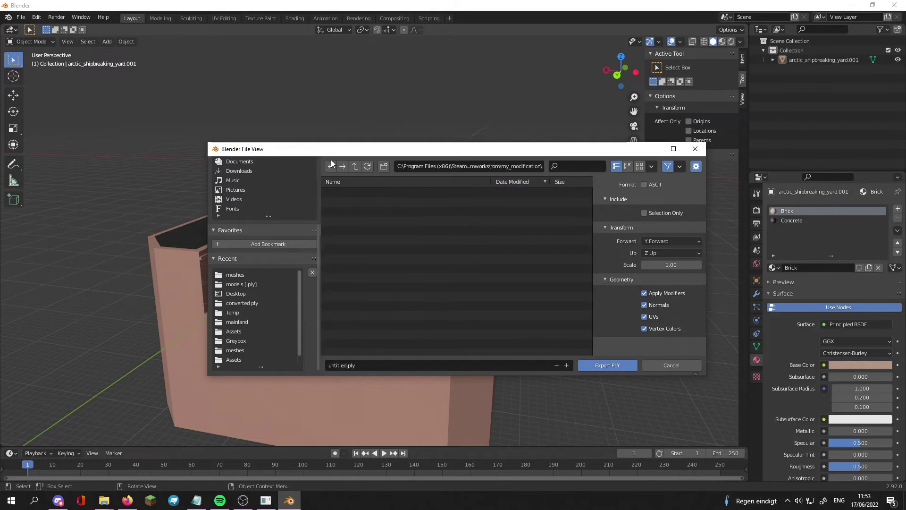
{"action": "left_click", "coordinate": [383, 167]}
{"action": "type", "text": "meshes"}
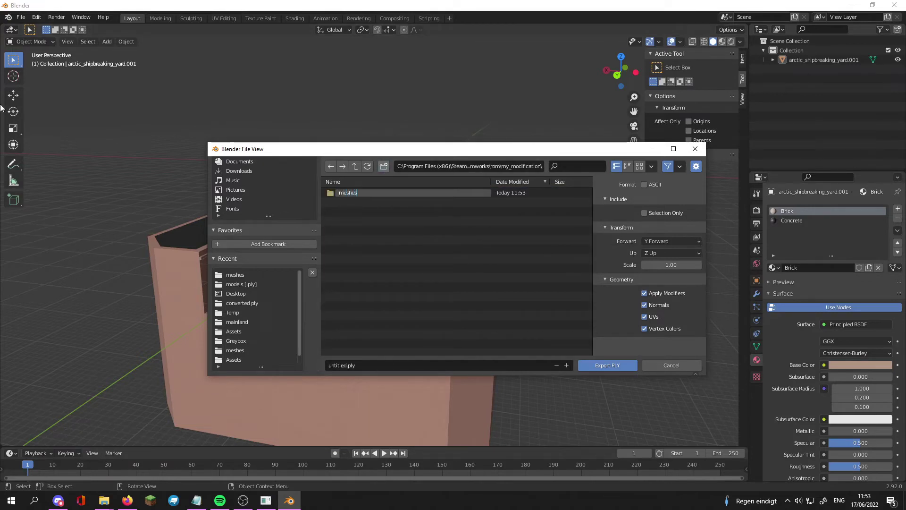
{"action": "key", "text": "Return"}
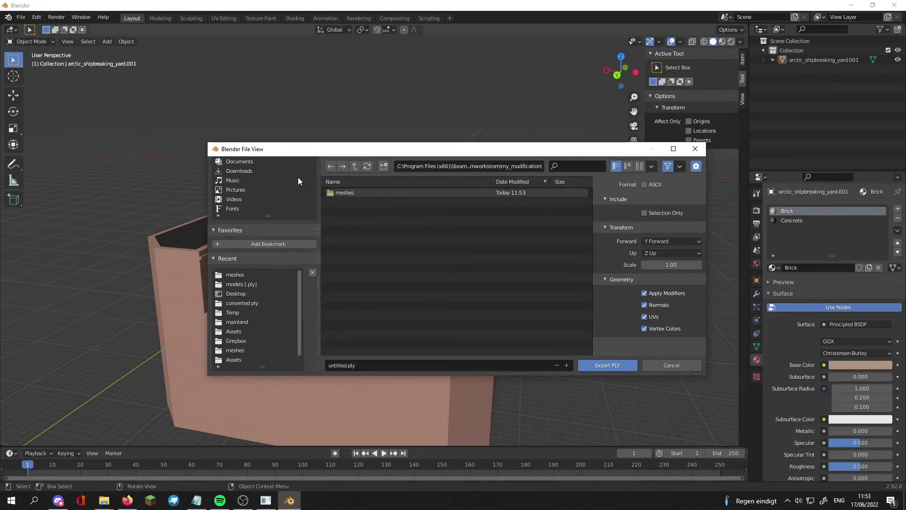
{"action": "double_click", "coordinate": [354, 193]}
Name the export file shipbreaking.ply and set the options to ASCII and Selection Only, with UVs disabled.
{"action": "left_click", "coordinate": [379, 365]}
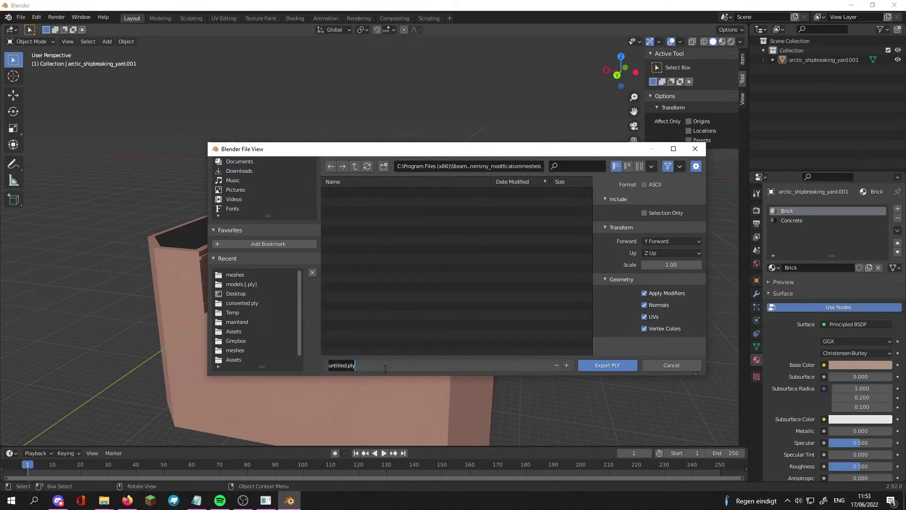
{"action": "key", "text": "Home"}
{"action": "type", "text": "shipbreaking"}
{"action": "key", "text": "Return"}
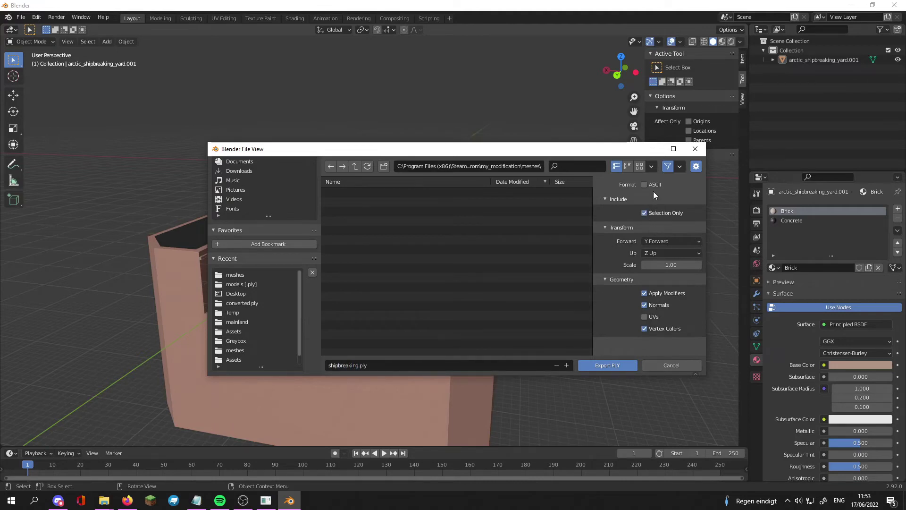
Set the export orientation to Y Up and -Z Forward, and export the PLY file.
{"action": "left_click", "coordinate": [653, 254]}
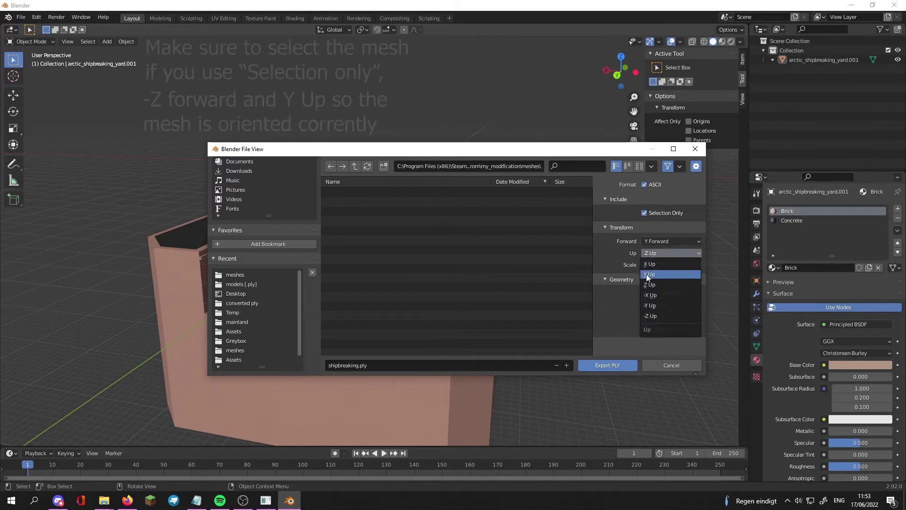
{"action": "left_click", "coordinate": [653, 274]}
{"action": "left_click", "coordinate": [667, 242]}
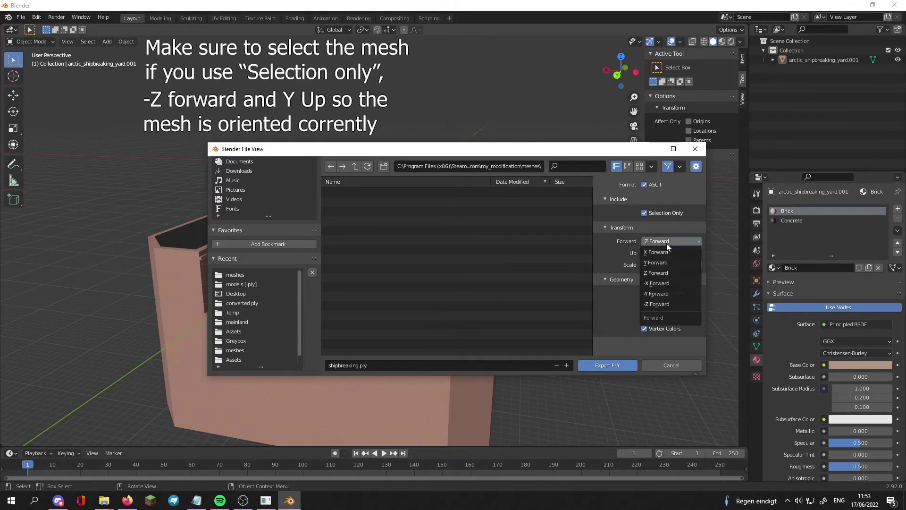
{"action": "left_click", "coordinate": [668, 303]}
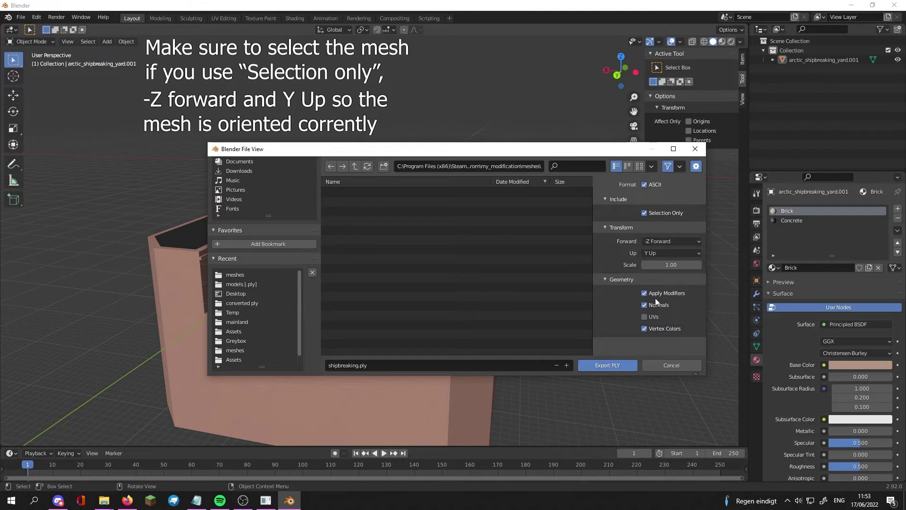
{"action": "left_click", "coordinate": [581, 365]}
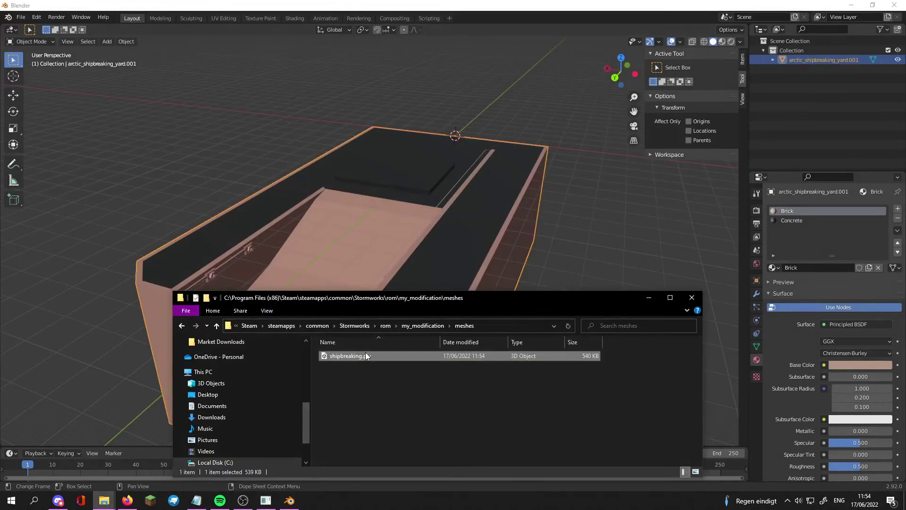
Open the exported shipbreaking.ply in 3D Viewer, inspect the model's geometry, and close the viewer.
{"action": "double_click", "coordinate": [366, 356]}
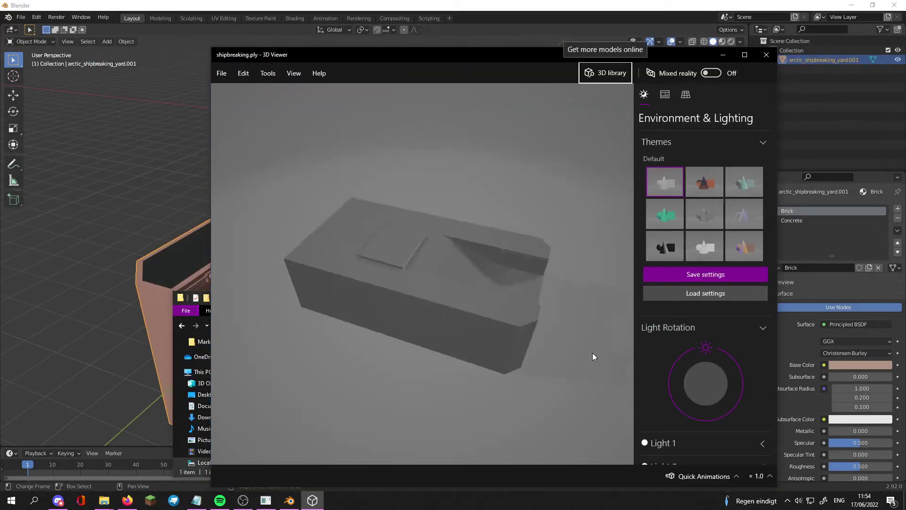
{"action": "scroll", "coordinate": [590, 352], "scroll_direction": "up", "scroll_amount": 3}
{"action": "left_click_drag", "start_coordinate": [475, 312], "coordinate": [446, 284]}
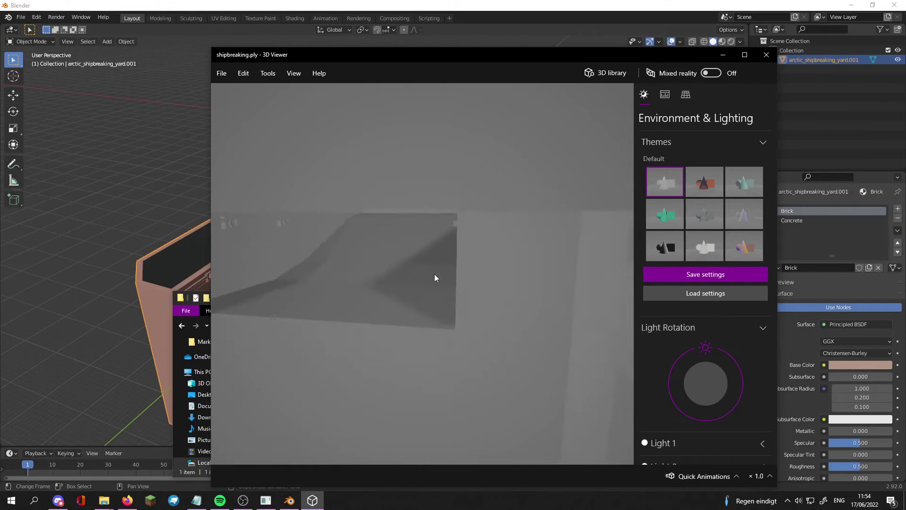
{"action": "scroll", "coordinate": [448, 282], "scroll_direction": "up", "scroll_amount": 2}
{"action": "scroll", "coordinate": [506, 236], "scroll_direction": "down", "scroll_amount": 8}
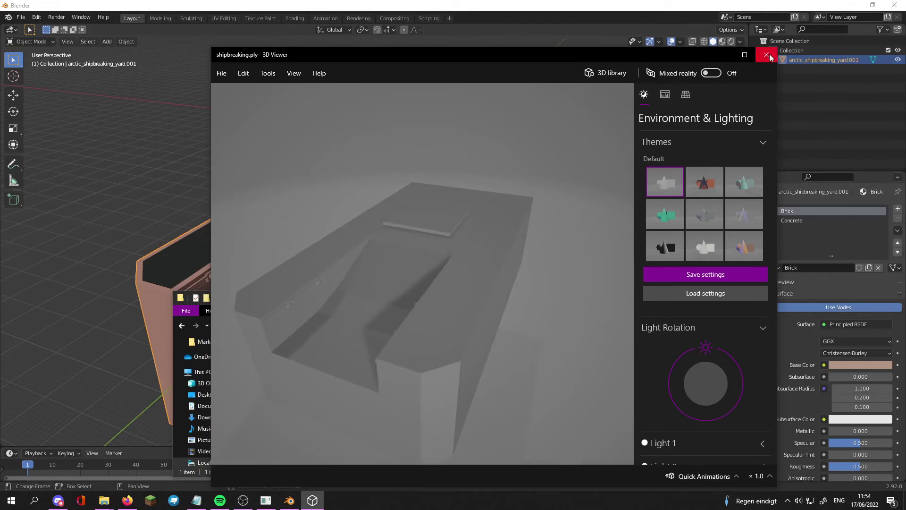
{"action": "left_click", "coordinate": [765, 54]}
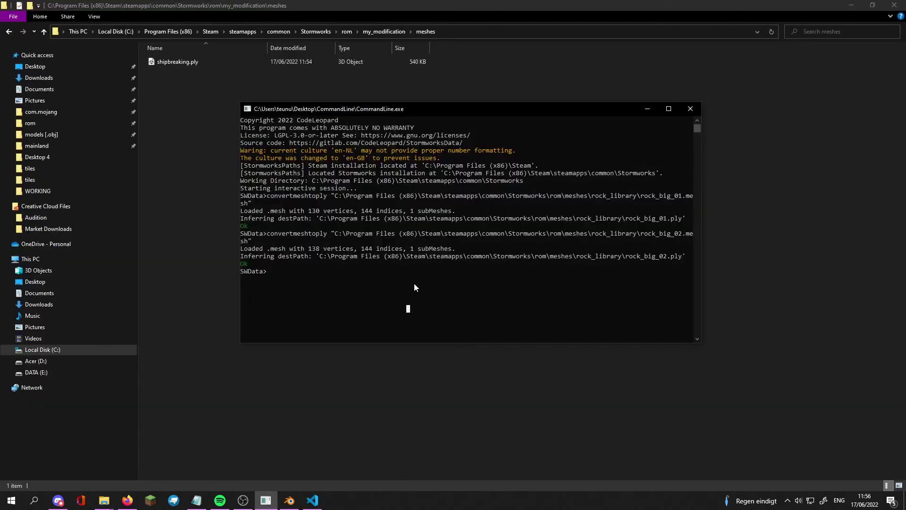
Switch to the SWData command line and run convertplytomesh on shipbreaking.ply from the my_modification\meshes folder.
{"action": "type", "text": "convertmes"}
{"action": "key", "text": "BackSpace"}
{"action": "key", "text": "BackSpace"}
{"action": "key", "text": "BackSpace"}
{"action": "type", "text": "plytomesh"}
{"action": "left_click", "coordinate": [206, 64]}
{"action": "left_click_drag", "start_coordinate": [207, 64], "coordinate": [423, 311]}
{"action": "left_click_drag", "start_coordinate": [412, 282], "coordinate": [409, 281]}
{"action": "left_click", "coordinate": [403, 286]}
{"action": "key", "text": "Escape"}
{"action": "key", "text": "Return"}
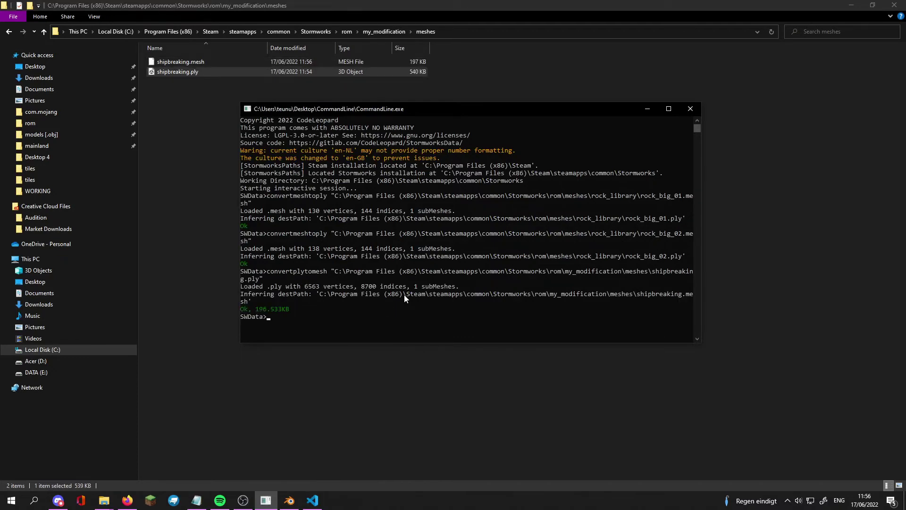
Run convertplytophys on shipbreaking.ply from the my_modification\meshes folder and check the generated files in File Explorer.
{"action": "key", "text": "Up"}
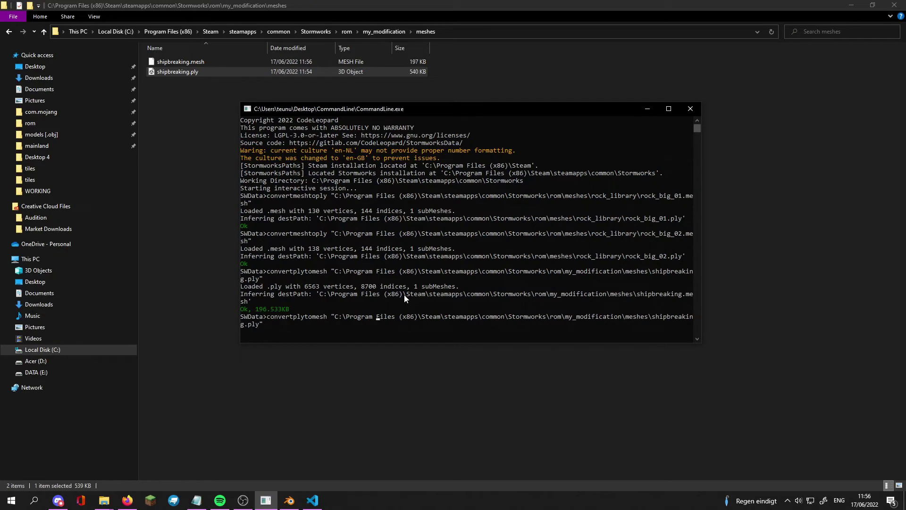
{"action": "key", "text": "BackSpace"}
{"action": "key", "text": "BackSpace"}
{"action": "key", "text": "BackSpace"}
{"action": "key", "text": "BackSpace"}
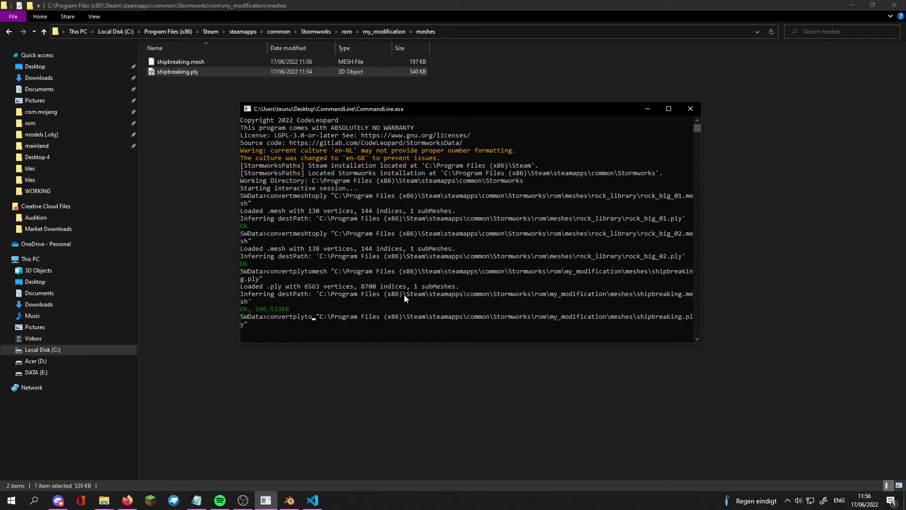
{"action": "type", "text": "phys"}
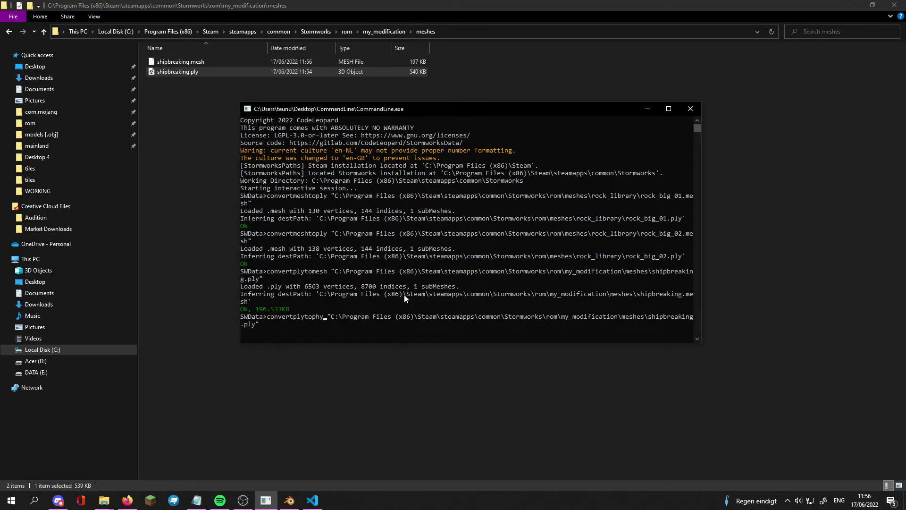
{"action": "key", "text": "Return"}
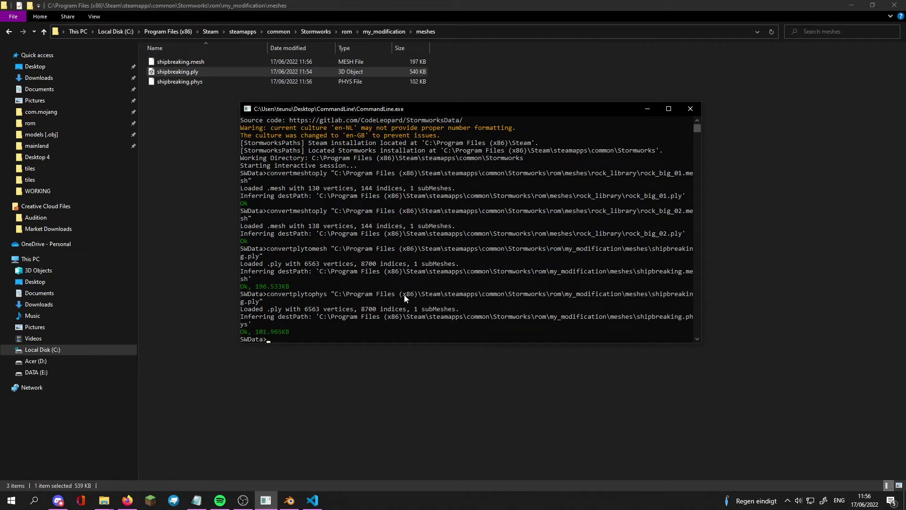
{"action": "left_click", "coordinate": [160, 101]}
{"action": "left_click", "coordinate": [191, 72]}
{"action": "left_click", "coordinate": [194, 63], "text": "ctrl"}
{"action": "left_click", "coordinate": [343, 157]}
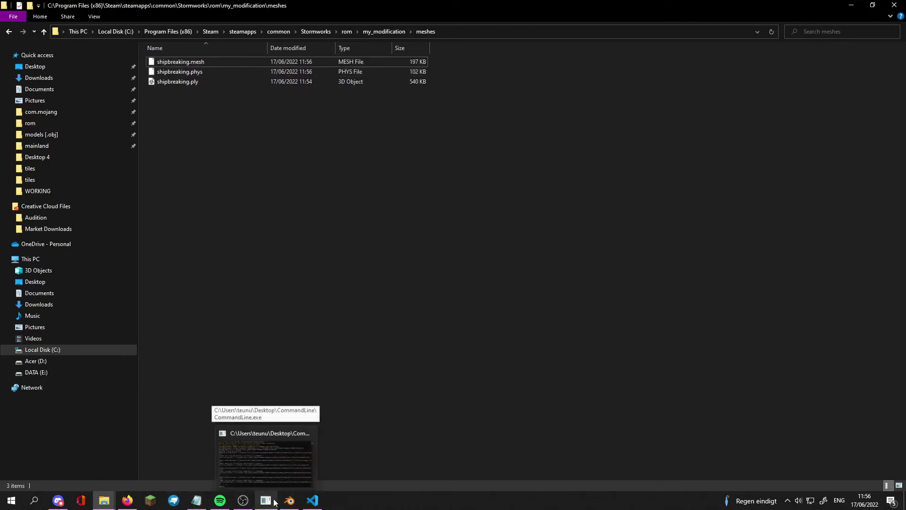
Switch to arctic_island_shipbreaking.xml in Visual Studio Code and arrange a smaller File Explorer window beside it.
{"action": "left_click", "coordinate": [313, 501]}
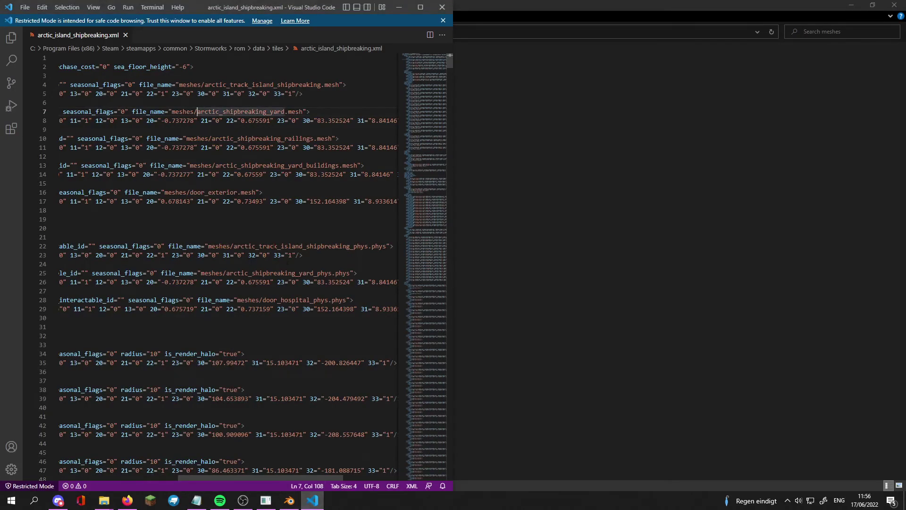
{"action": "left_click", "coordinate": [270, 246]}
{"action": "left_click_drag", "start_coordinate": [500, 9], "coordinate": [653, 71]}
{"action": "left_click_drag", "start_coordinate": [375, 103], "coordinate": [573, 103]}
{"action": "left_click_drag", "start_coordinate": [698, 67], "coordinate": [577, 80]}
Prefix the yard_mesh file path on line 7 with my_modification/.
{"action": "left_click", "coordinate": [222, 111]}
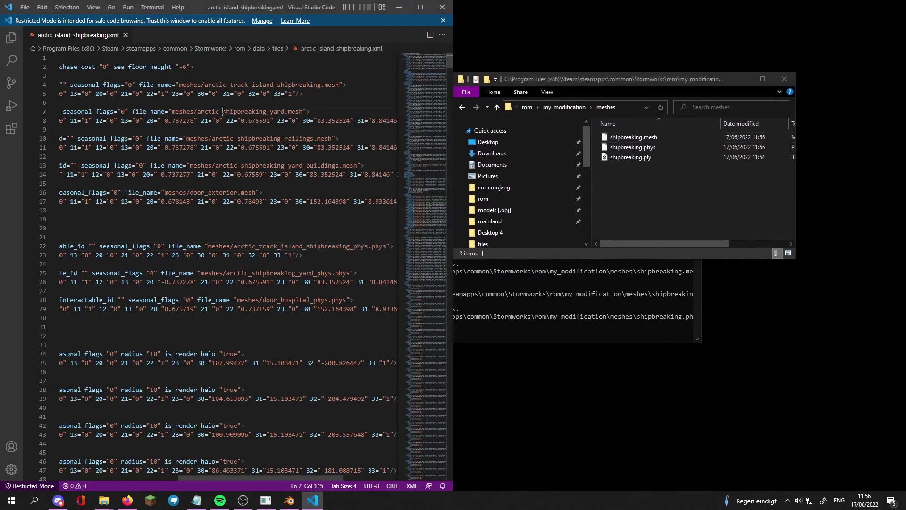
{"action": "key", "text": "ctrl+Left"}
{"action": "type", "text": "my_mo"}
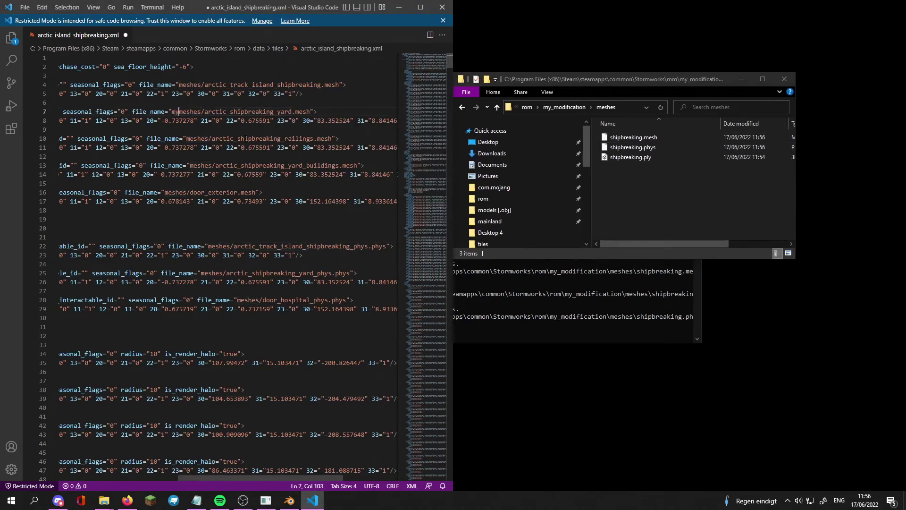
{"action": "type", "text": "difica"}
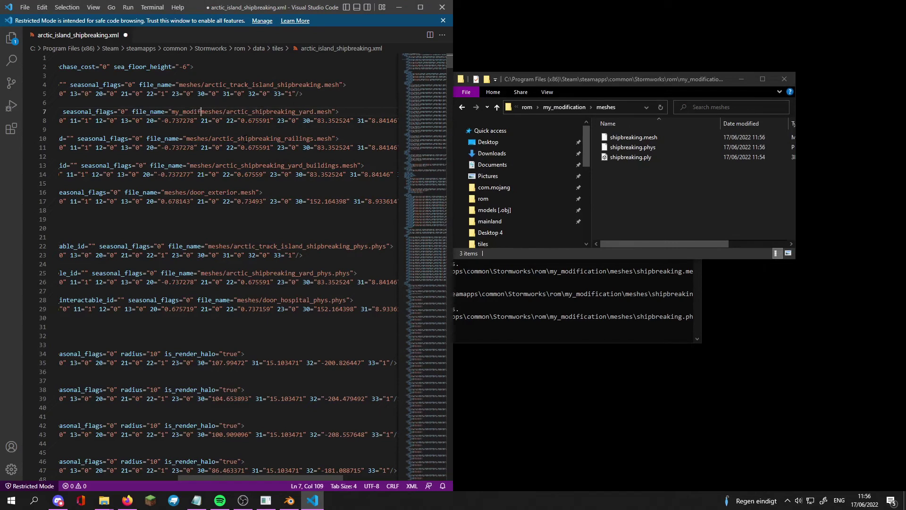
{"action": "type", "text": "tion/"}
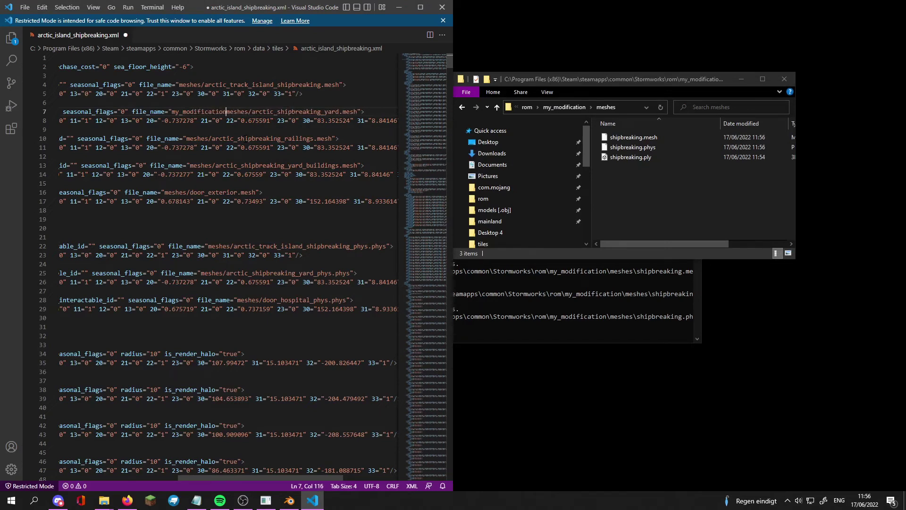
Shorten the yard_mesh file name to shipbreaking.mesh by removing the arctic_ prefix and the _yard suffix.
{"action": "key", "text": "Right"}
{"action": "key", "text": "Right"}
{"action": "key", "text": "Right"}
{"action": "key", "text": "Right"}
{"action": "key", "text": "Right"}
{"action": "key", "text": "Right"}
{"action": "key", "text": "Right"}
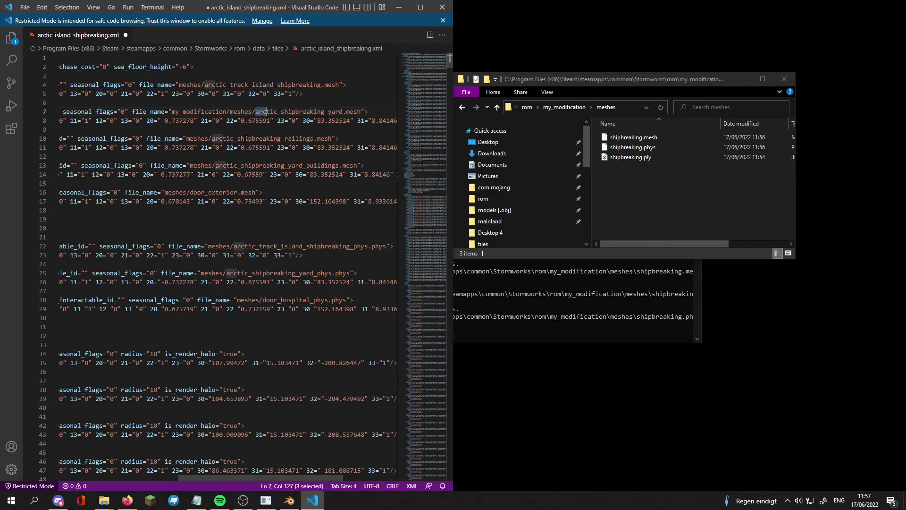
{"action": "key", "text": "shift+Right"}
{"action": "key", "text": "shift+Right"}
{"action": "key", "text": "shift+Right"}
{"action": "key", "text": "shift+Right"}
{"action": "key", "text": "shift+Right"}
{"action": "key", "text": "shift+Right"}
{"action": "key", "text": "shift+Right"}
{"action": "key", "text": "Delete"}
{"action": "key", "text": "ctrl+Right"}
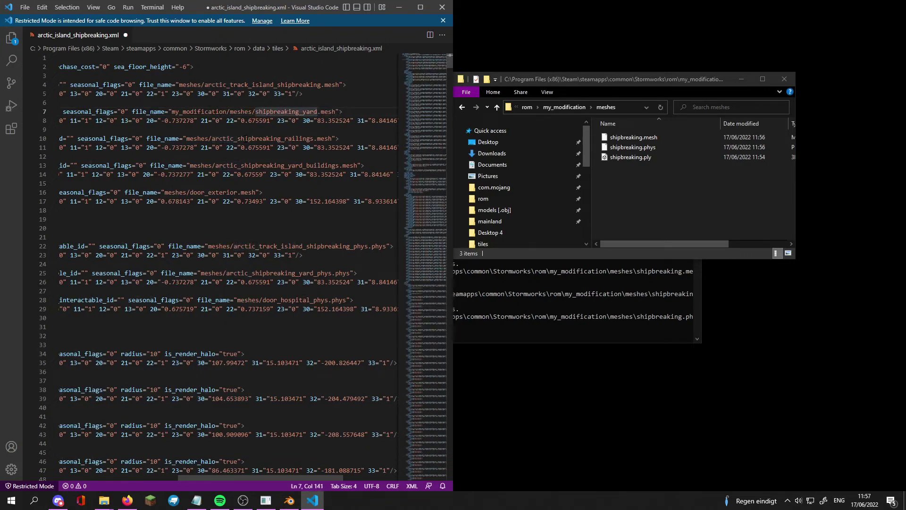
{"action": "key", "text": "shift+Left"}
{"action": "key", "text": "shift+Left"}
{"action": "key", "text": "shift+Left"}
{"action": "key", "text": "shift+Left"}
{"action": "key", "text": "shift+Left"}
{"action": "key", "text": "BackSpace"}
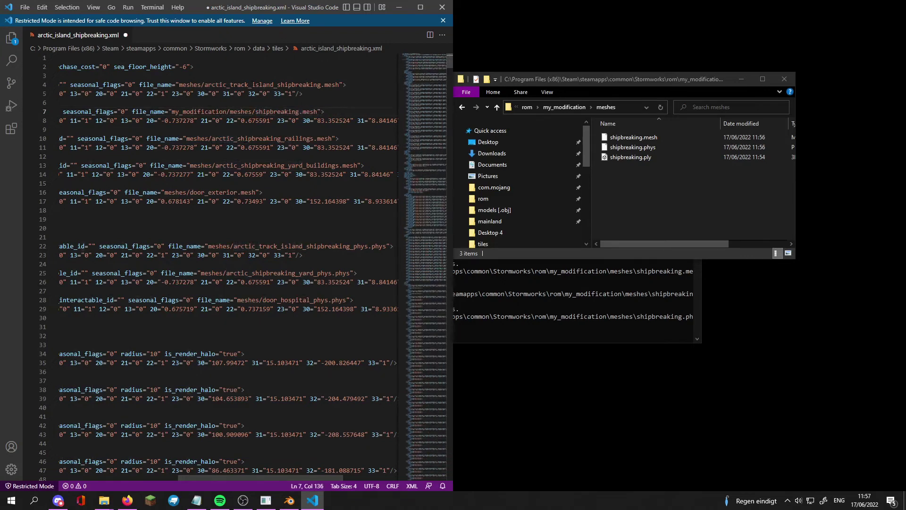
Prefix the yard_phys file path on line 25 with my_modification/.
{"action": "left_click_drag", "start_coordinate": [329, 112], "coordinate": [157, 112]}
{"action": "left_click", "coordinate": [155, 155]}
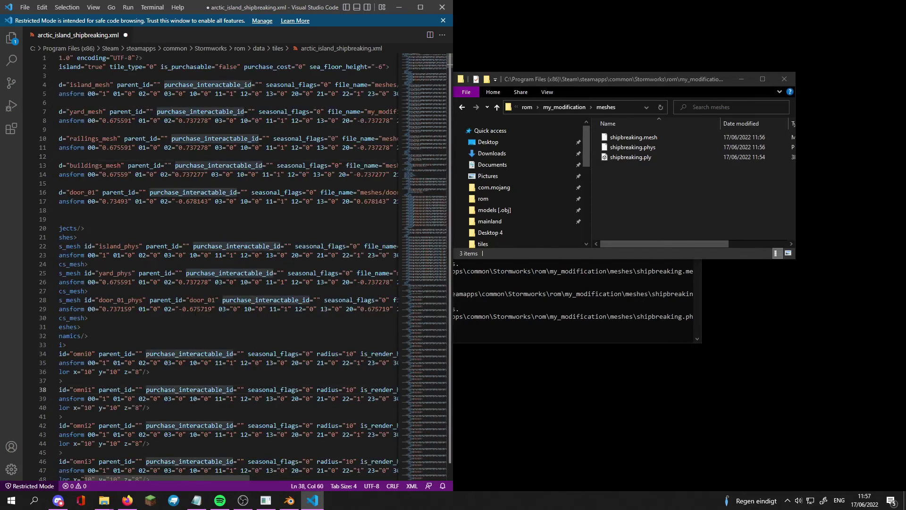
{"action": "left_click_drag", "start_coordinate": [178, 476], "coordinate": [259, 456]}
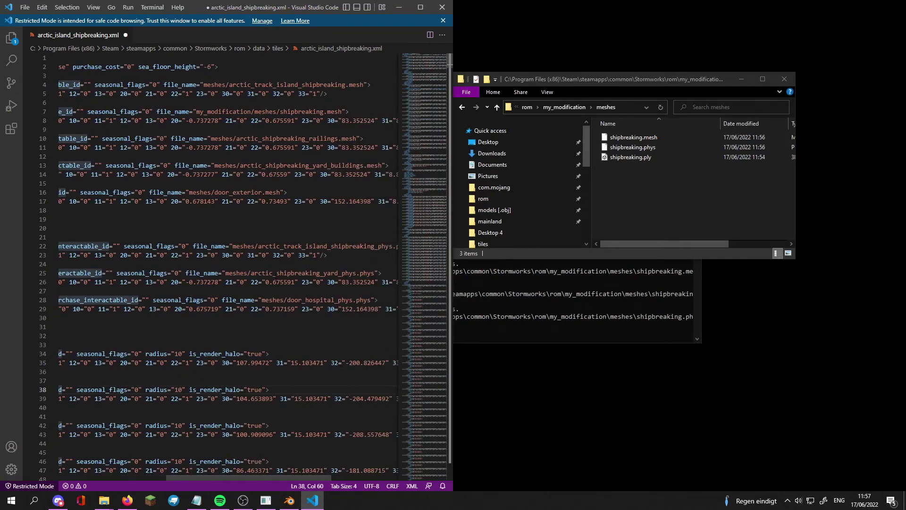
{"action": "left_click", "coordinate": [255, 281]}
{"action": "left_click", "coordinate": [225, 273]}
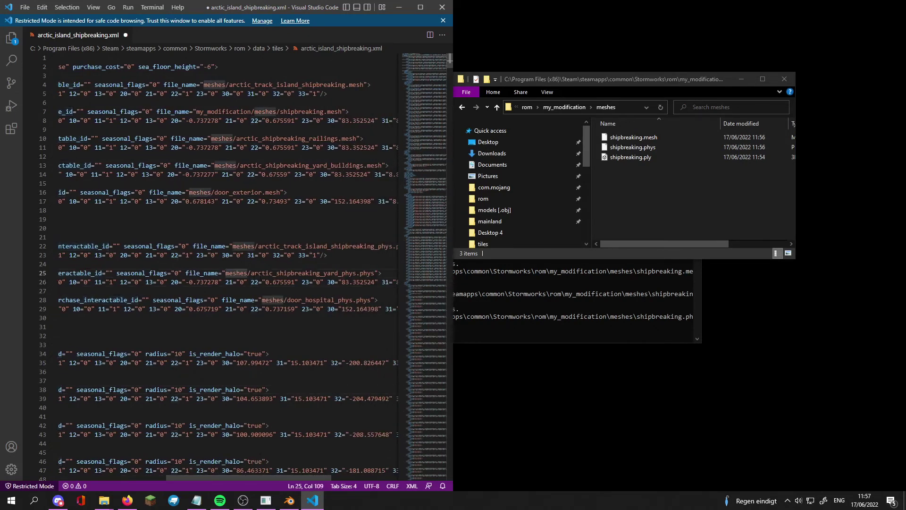
{"action": "type", "text": "my_mod"}
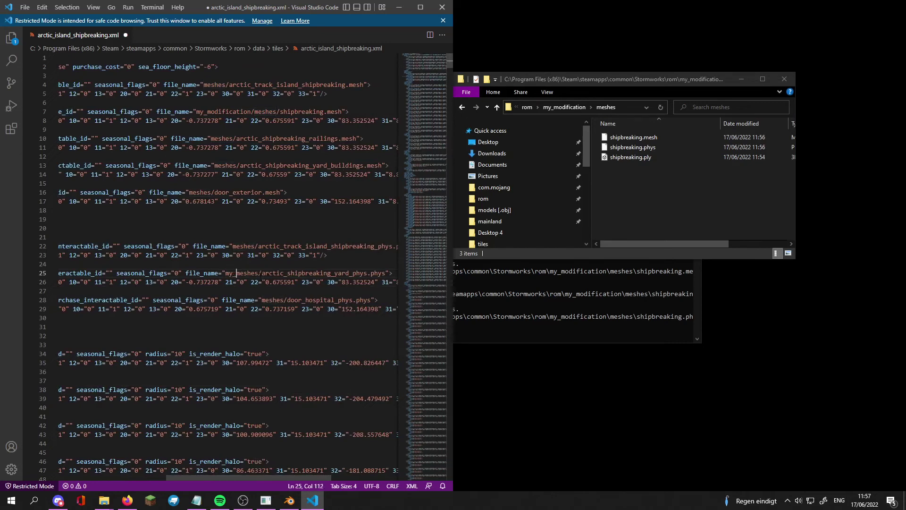
{"action": "type", "text": "if"}
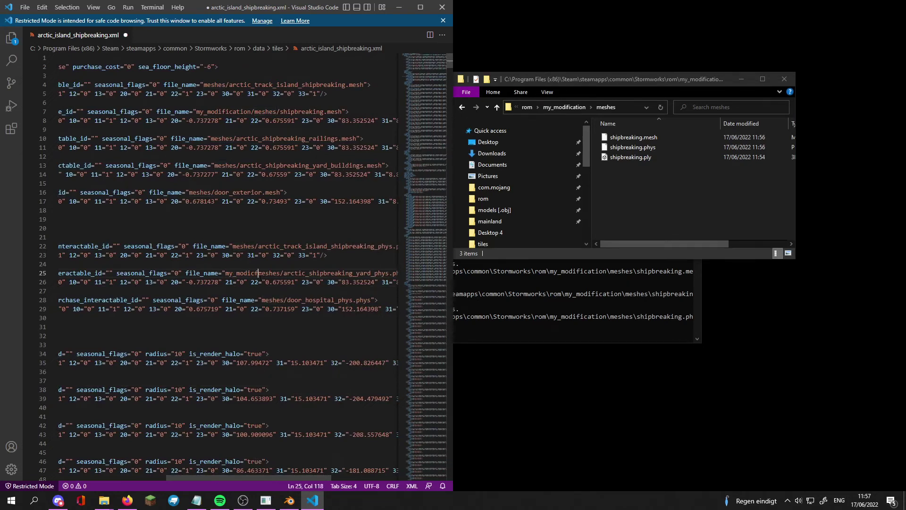
{"action": "type", "text": "ication"}
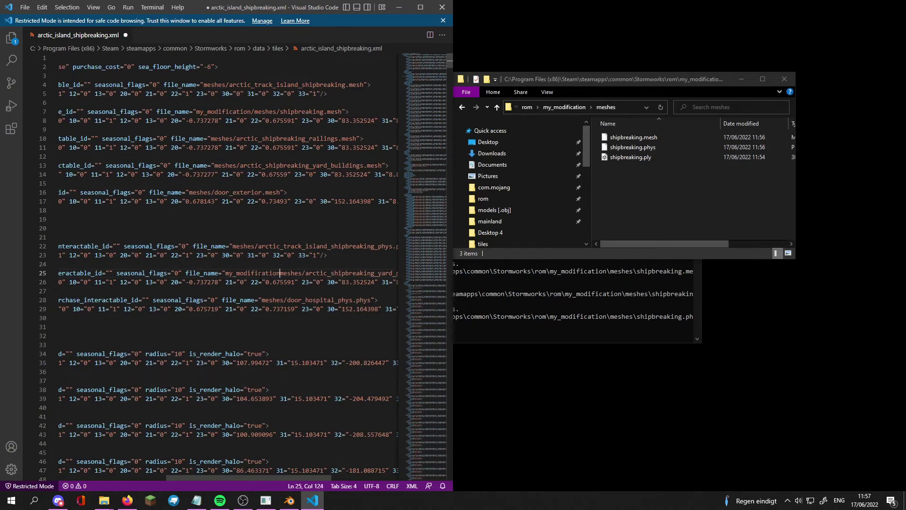
{"action": "type", "text": "/"}
Shorten the yard_phys file name to shipbreaking.phys by removing arctic_ and _yard_phys, and save the XML file.
{"action": "key", "text": "Right"}
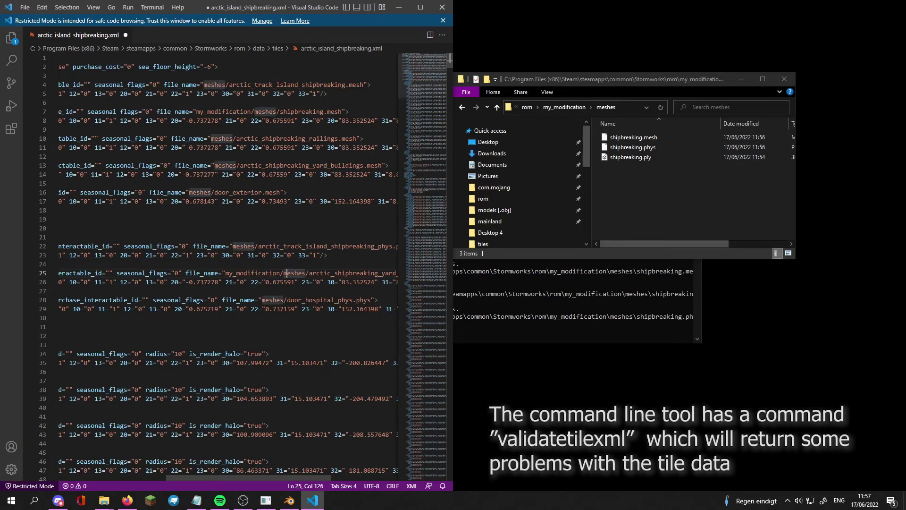
{"action": "key", "text": "Right"}
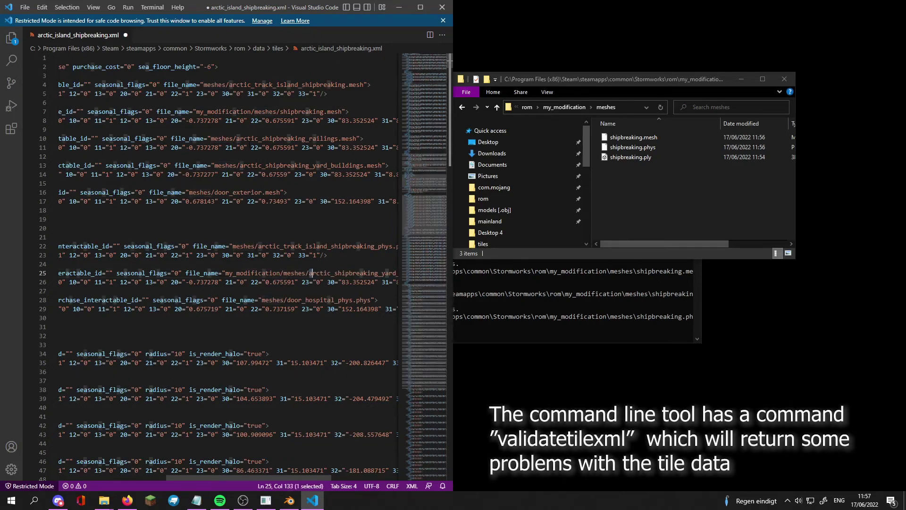
{"action": "key", "text": "shift+Right"}
{"action": "key", "text": "shift+Right"}
{"action": "key", "text": "shift+Right"}
{"action": "key", "text": "shift+Right"}
{"action": "key", "text": "shift+Right"}
{"action": "key", "text": "shift+Right"}
{"action": "key", "text": "shift+Right"}
{"action": "key", "text": "BackSpace"}
{"action": "key", "text": "ctrl+Right"}
{"action": "key", "text": "BackSpace"}
{"action": "key", "text": "BackSpace"}
{"action": "key", "text": "BackSpace"}
{"action": "key", "text": "BackSpace"}
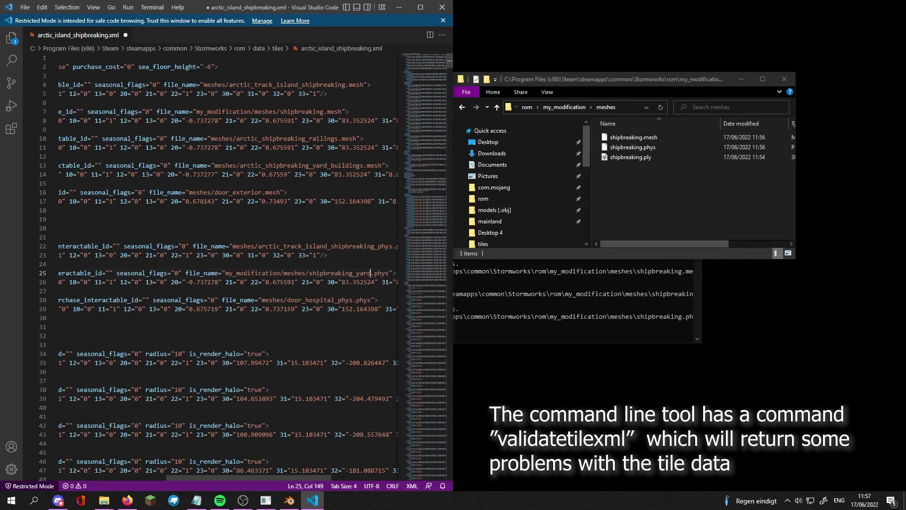
{"action": "key", "text": "BackSpace"}
{"action": "key", "text": "BackSpace"}
{"action": "key", "text": "BackSpace"}
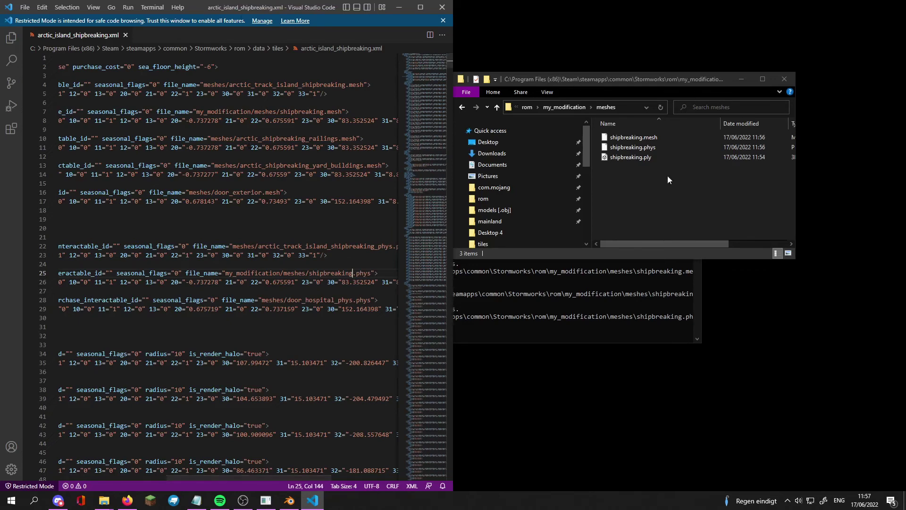
Check the shipbreaking.mesh and shipbreaking.phys file names in the meshes folder against the XML paths.
{"action": "left_click", "coordinate": [658, 138]}
{"action": "left_click", "coordinate": [658, 148]}
{"action": "left_click", "coordinate": [595, 214]}
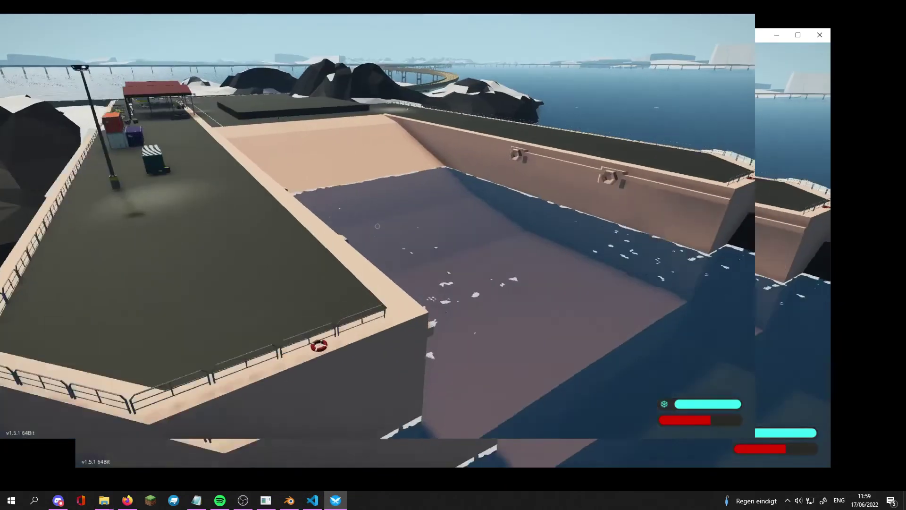
Inspect the modified arctic shipbreaking yard in Stormworks, and leave the game window.
{"action": "key", "text": "d"}
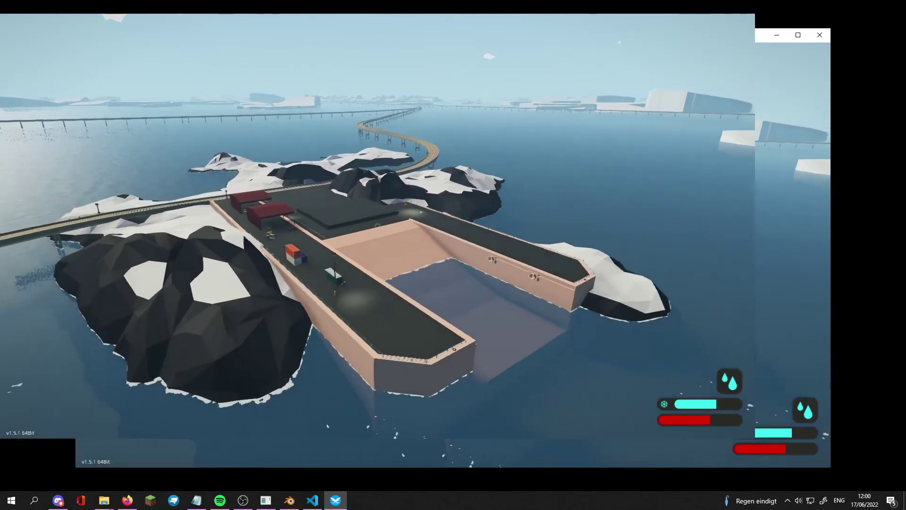
{"action": "key", "text": "alt+Tab"}
{"action": "key", "text": "alt+Tab"}
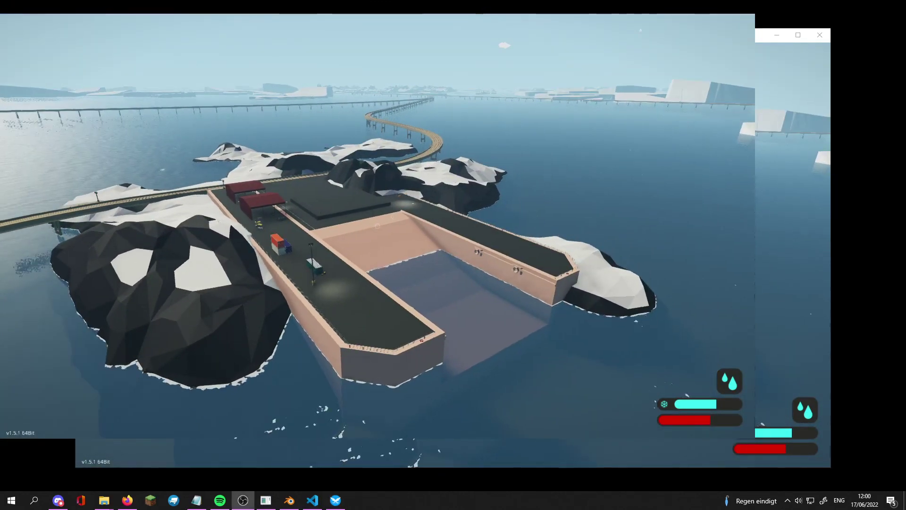